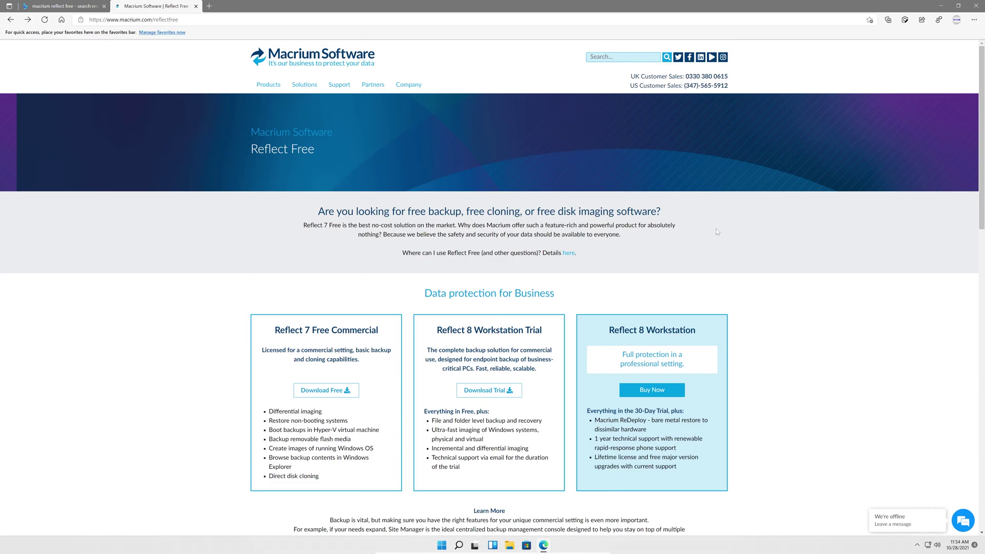
Request the Reflect 7 Free home download with a personal free license and save the ReflectDLHF installer in the Downloads folder.
scroll(717, 232, down, 7)
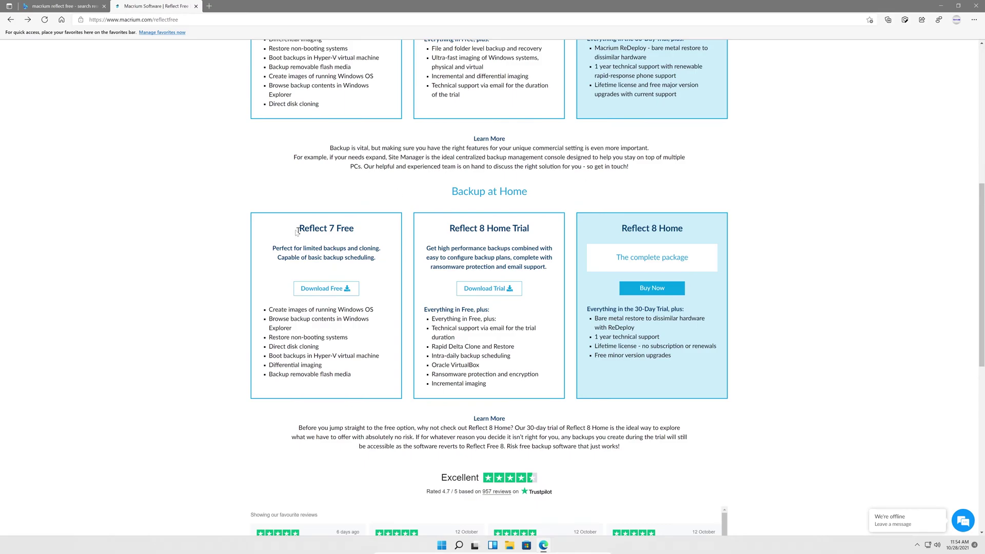
click(337, 290)
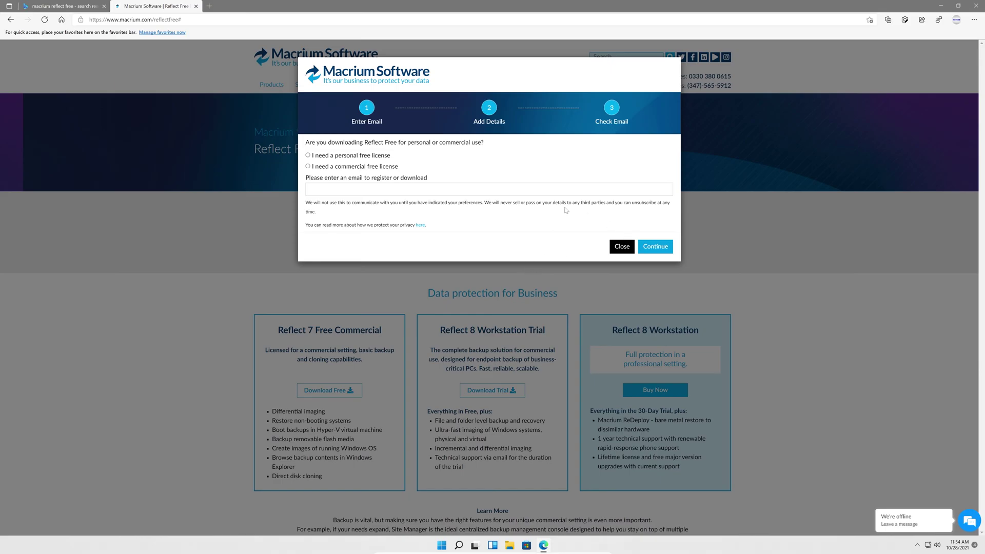
click(324, 156)
click(482, 190)
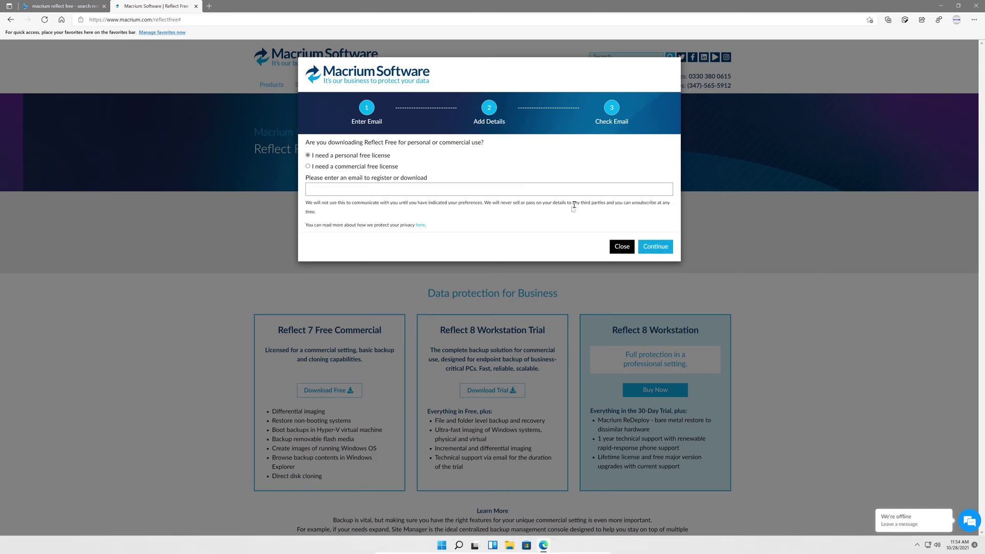
click(659, 249)
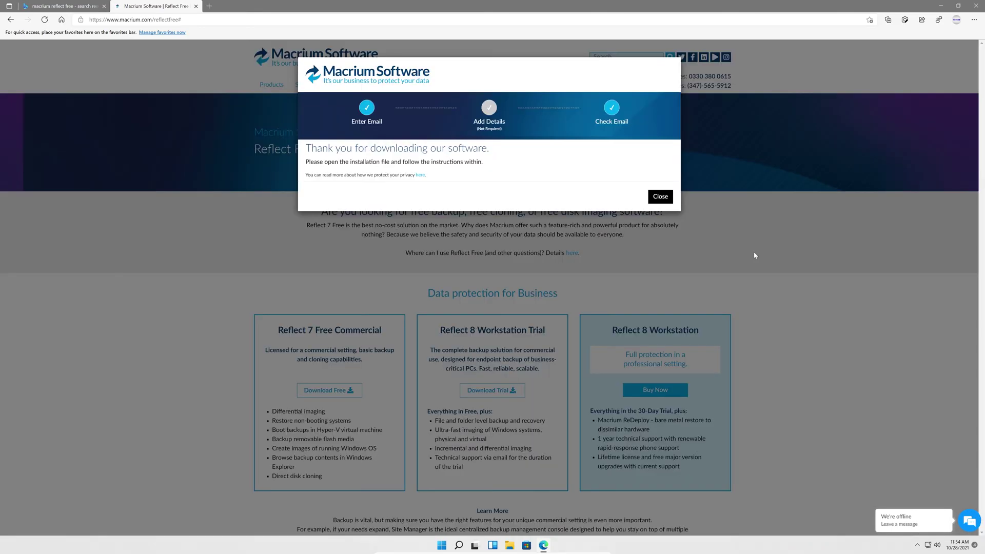
click(838, 60)
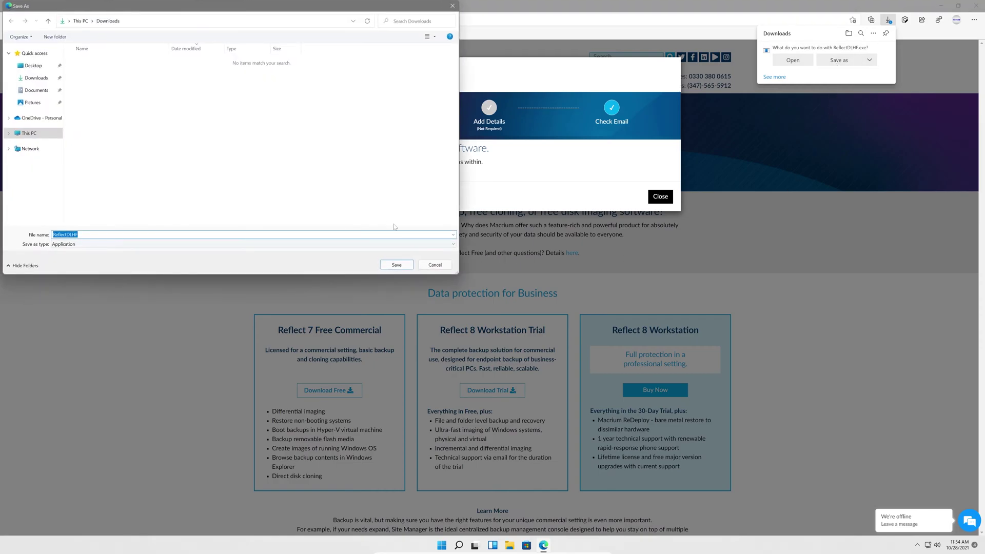
click(397, 265)
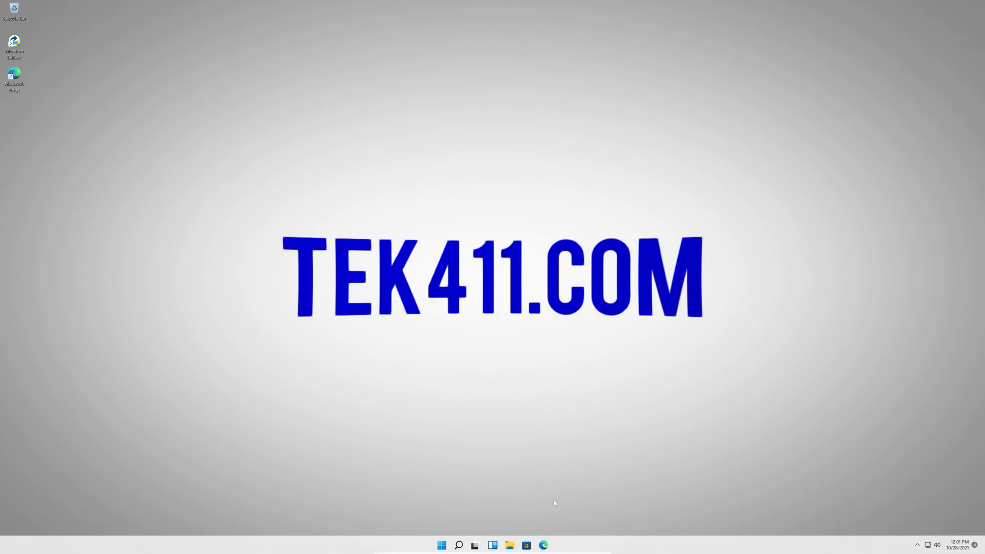
Examine the computer's drives in File Explorer, checking the BACKUPS (D:) drive and its available space.
click(508, 545)
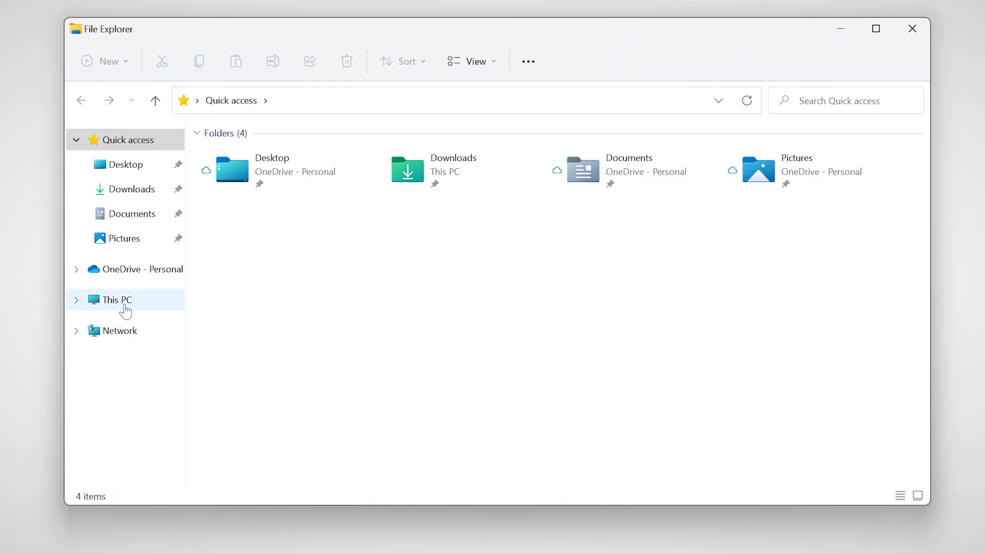
click(125, 308)
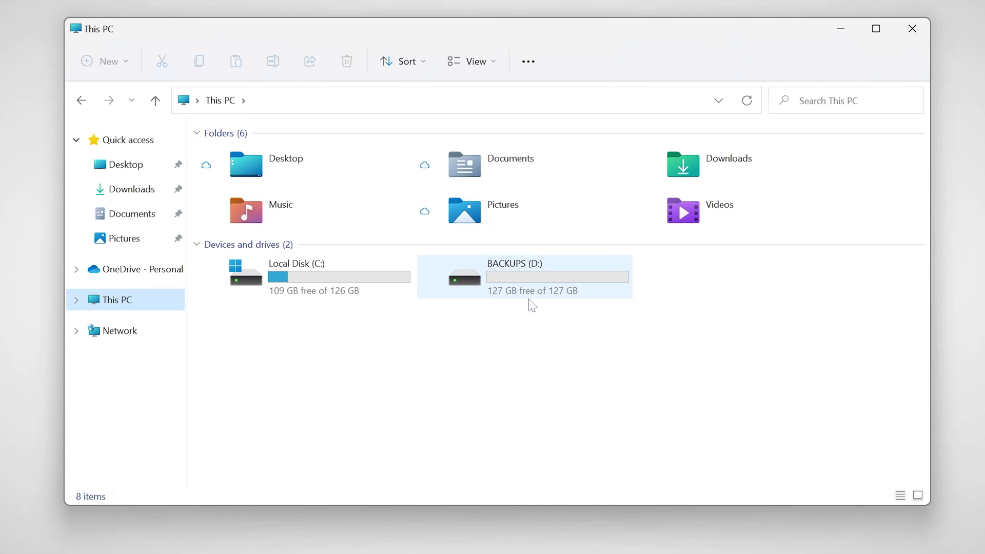
mouse_move(513, 272)
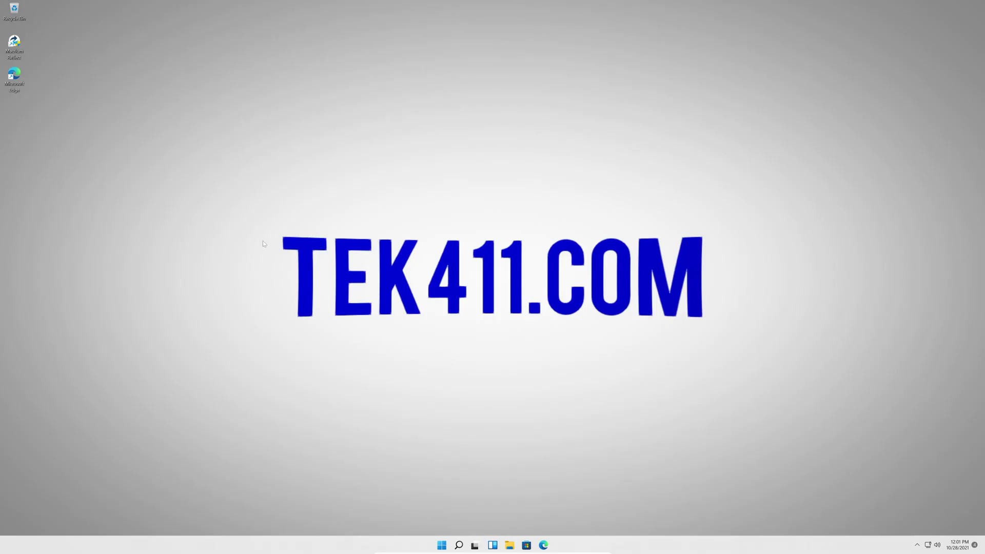
Launch Macrium Reflect, allow it to make changes to the device, and deselect the BACKUPS (D:) disk as a backup source.
double_click(22, 58)
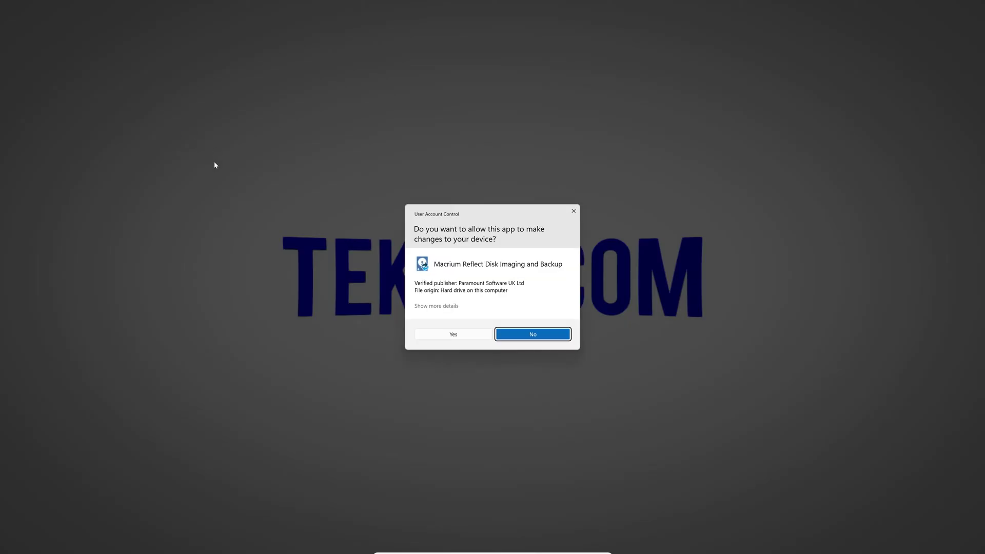
click(460, 337)
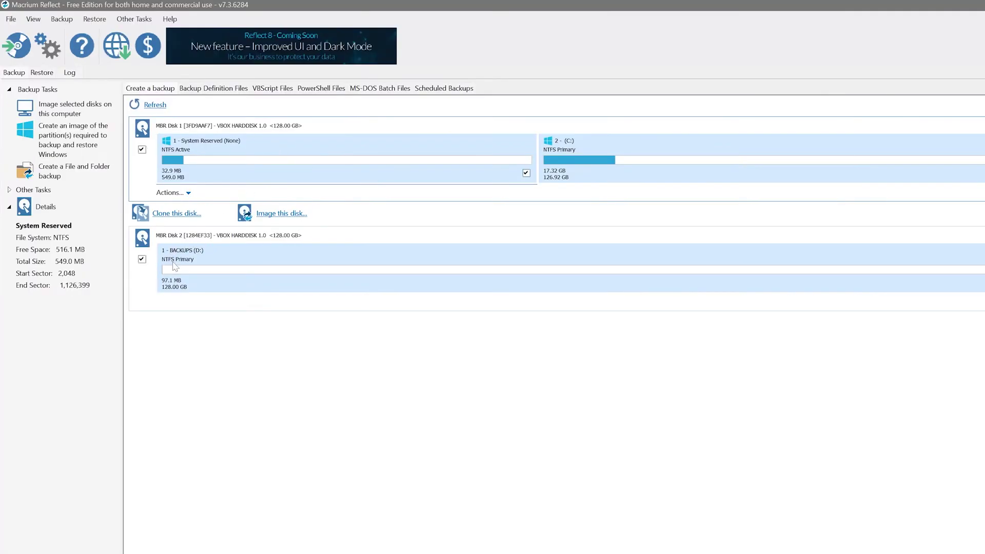
click(142, 260)
click(142, 260)
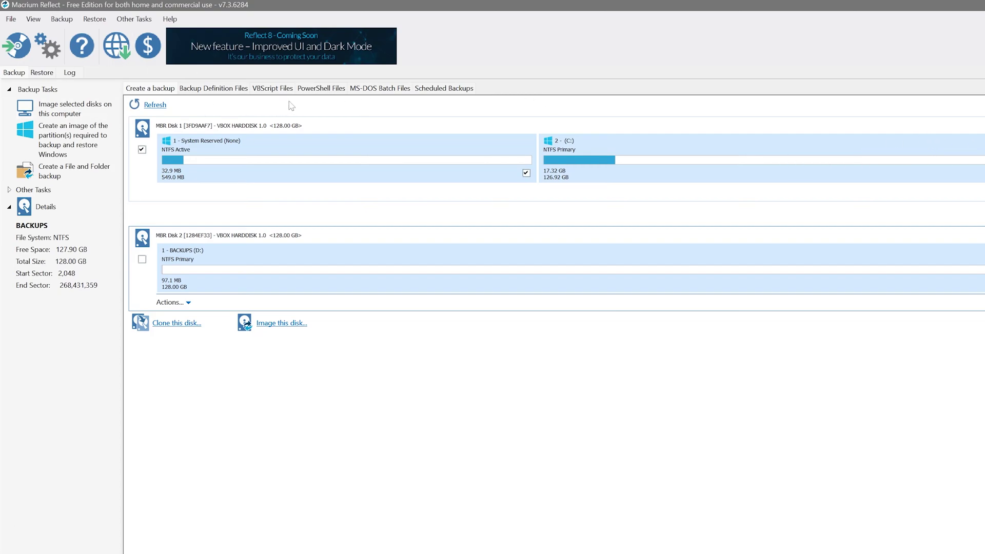
Look at the scheduled backups list, return to backup creation, and start a disk image of the selected system disk.
click(453, 90)
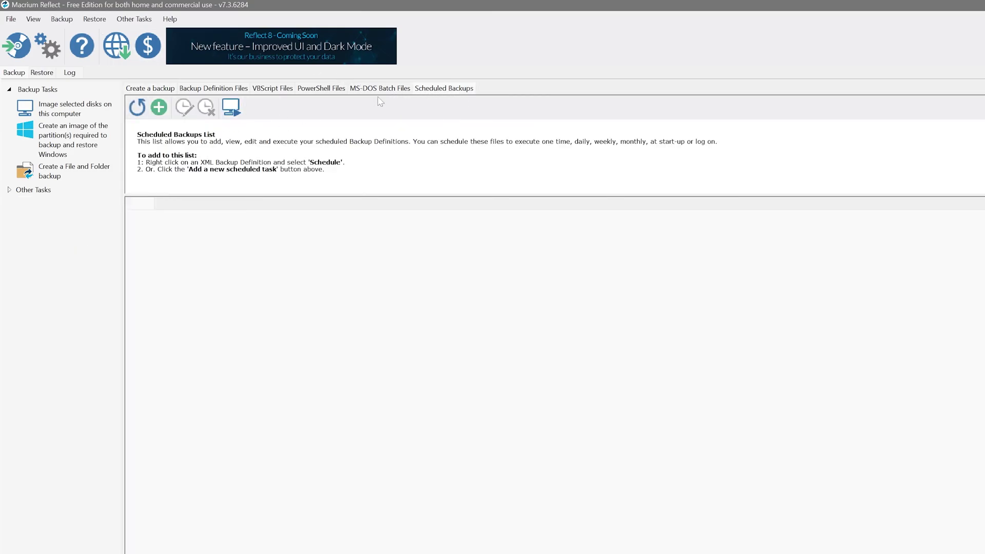
click(157, 91)
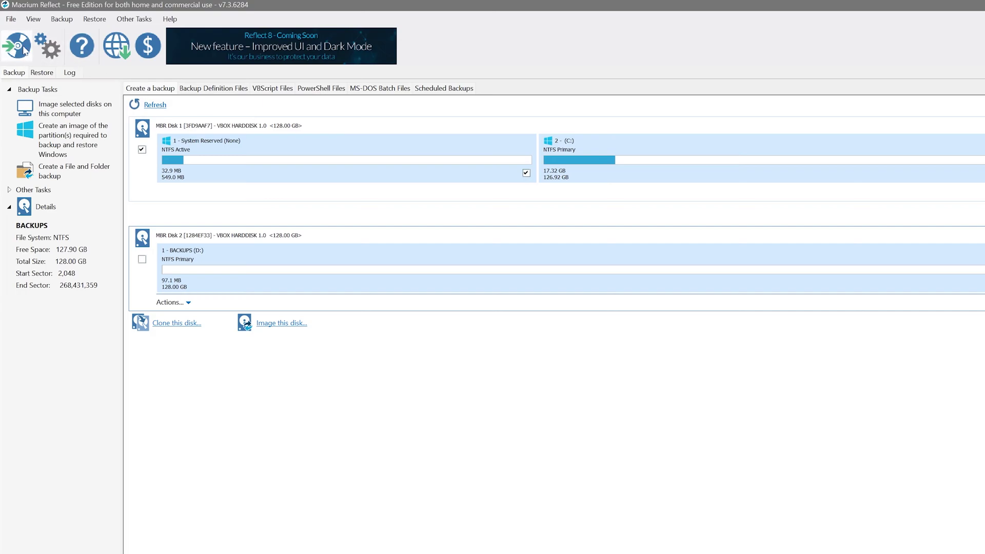
click(60, 20)
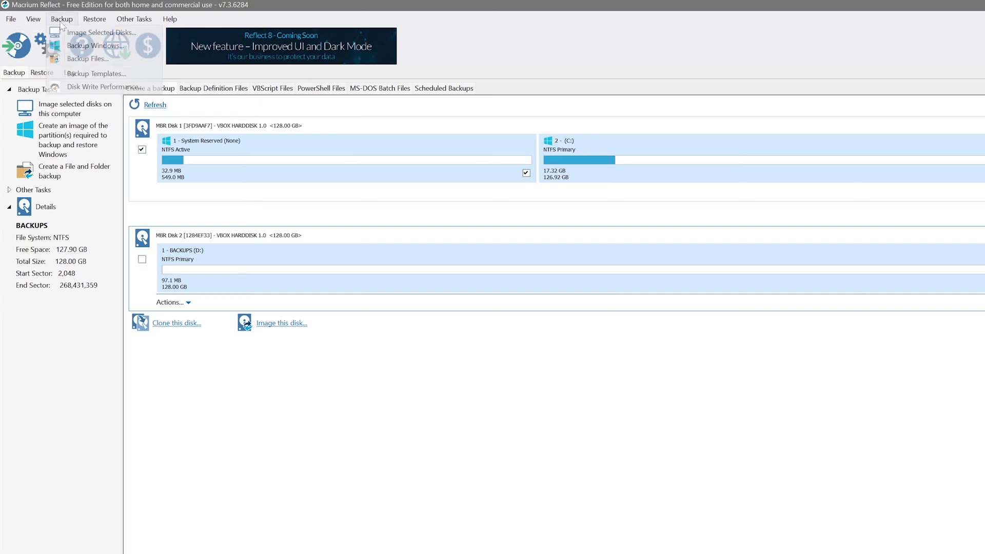
mouse_move(41, 21)
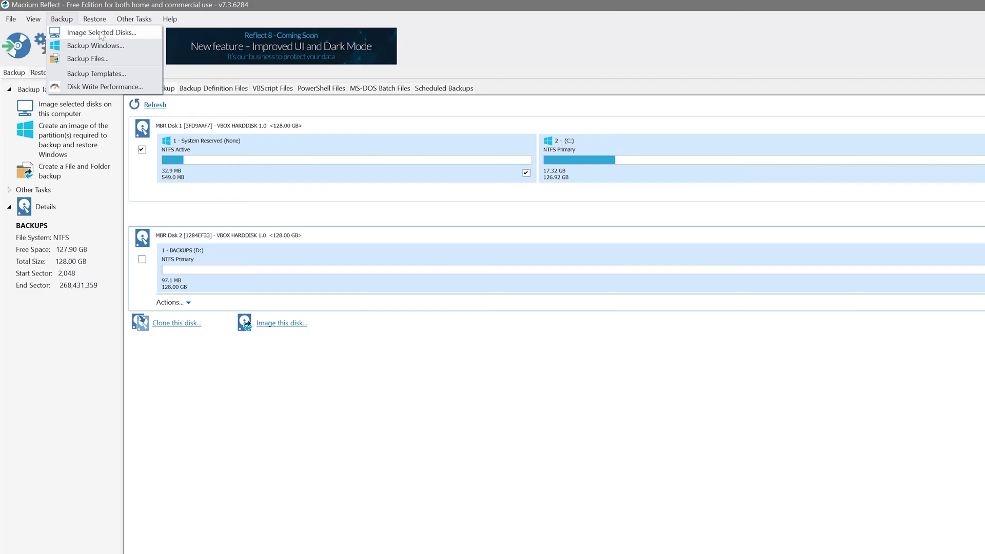
click(101, 33)
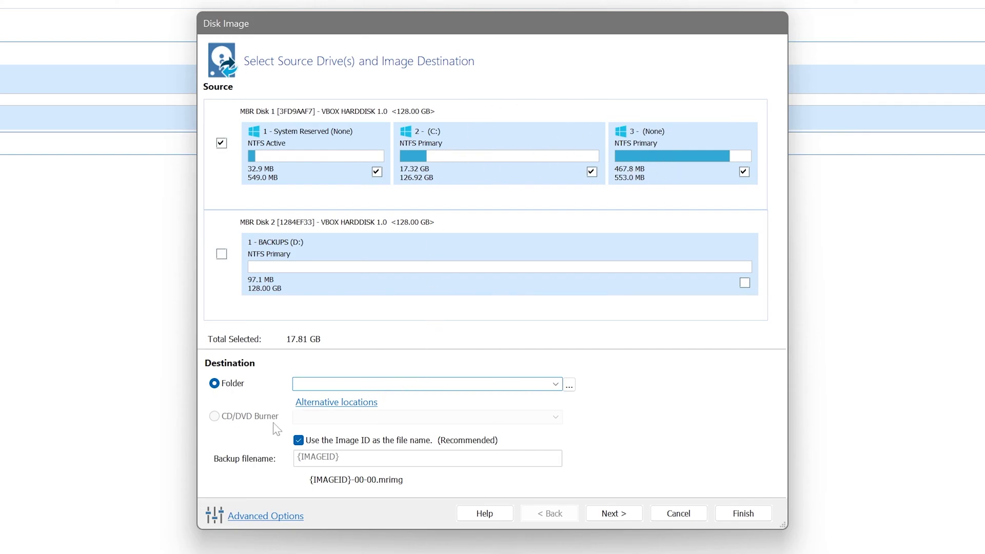
Create a folder named System Backups on the BACKUPS (D:) drive and set it as the image destination.
click(570, 387)
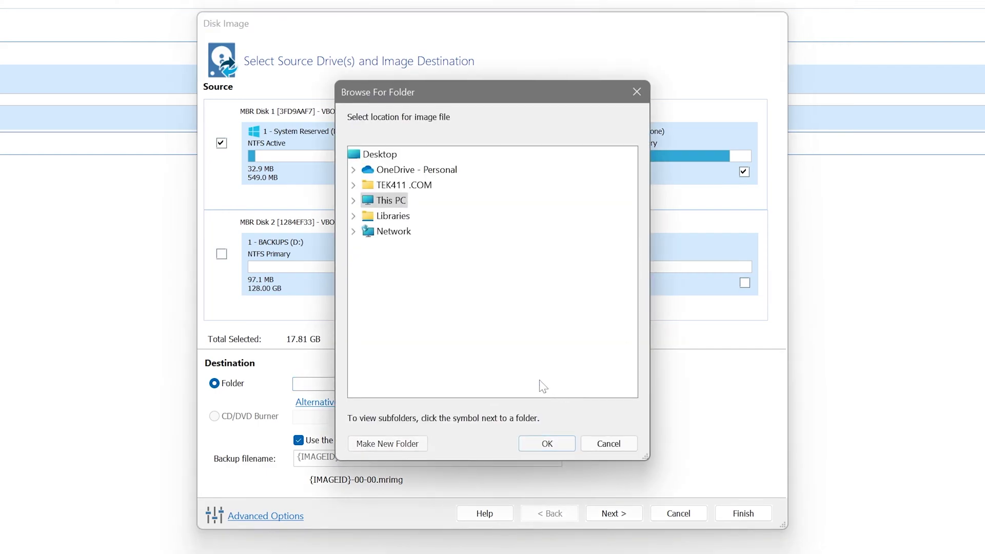
click(354, 201)
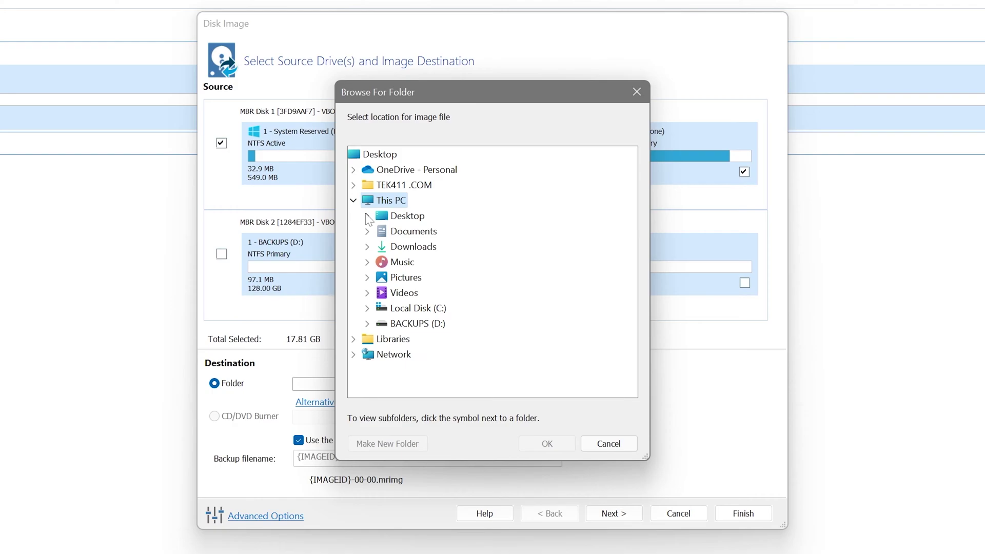
click(419, 325)
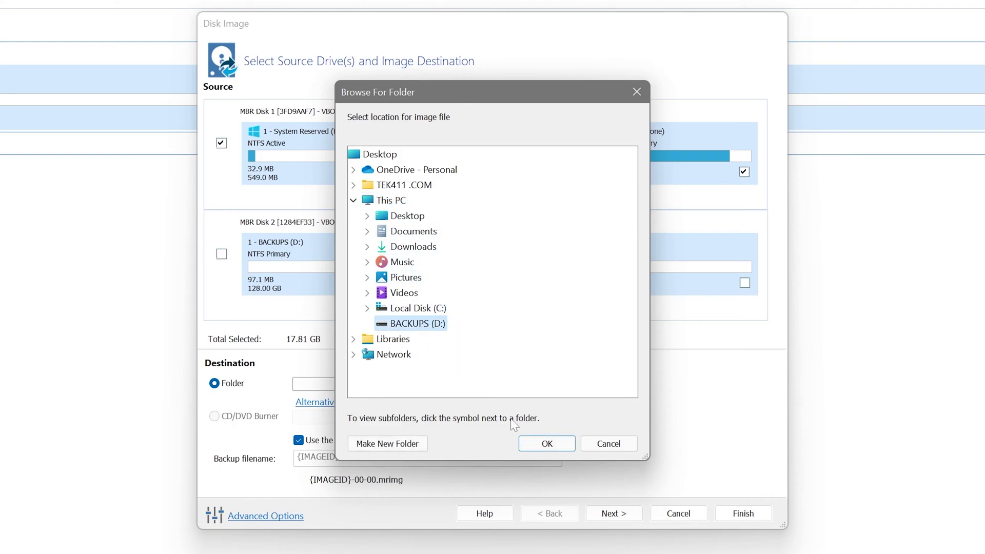
click(402, 442)
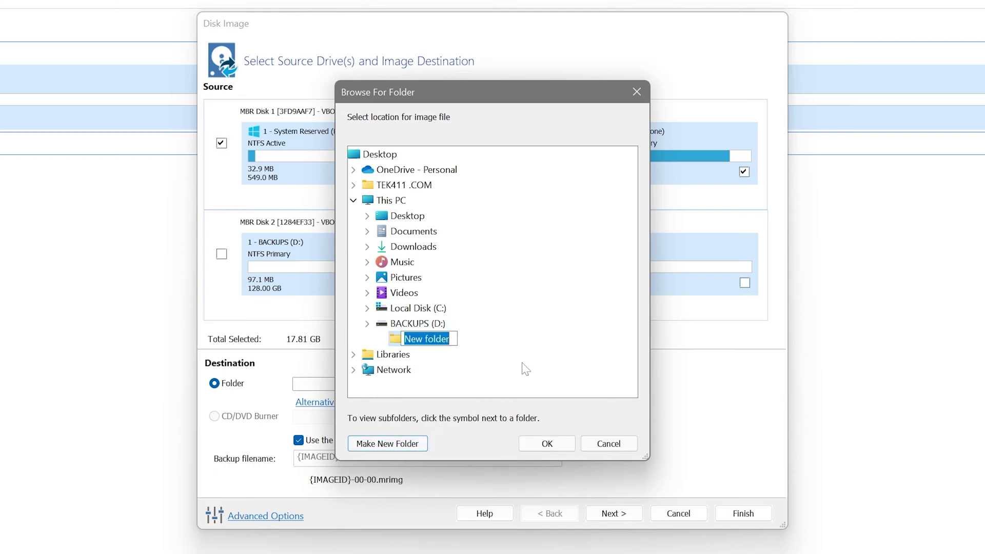
text(System)
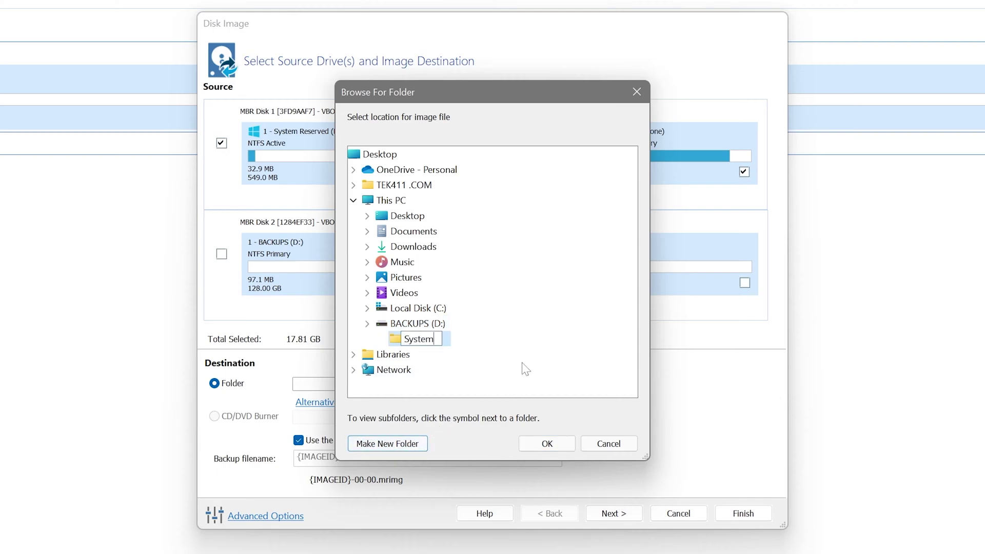
text( Backups)
key(Return)
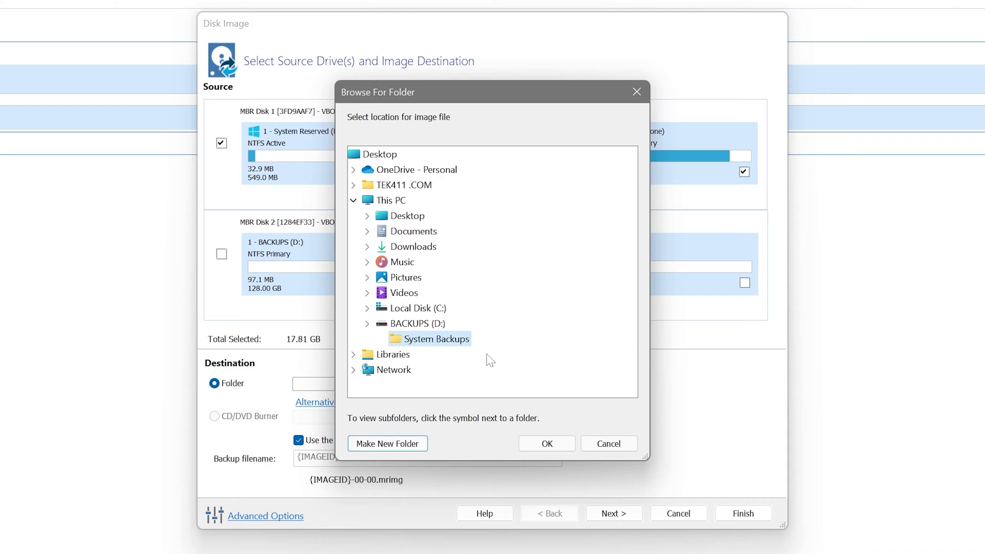
click(546, 444)
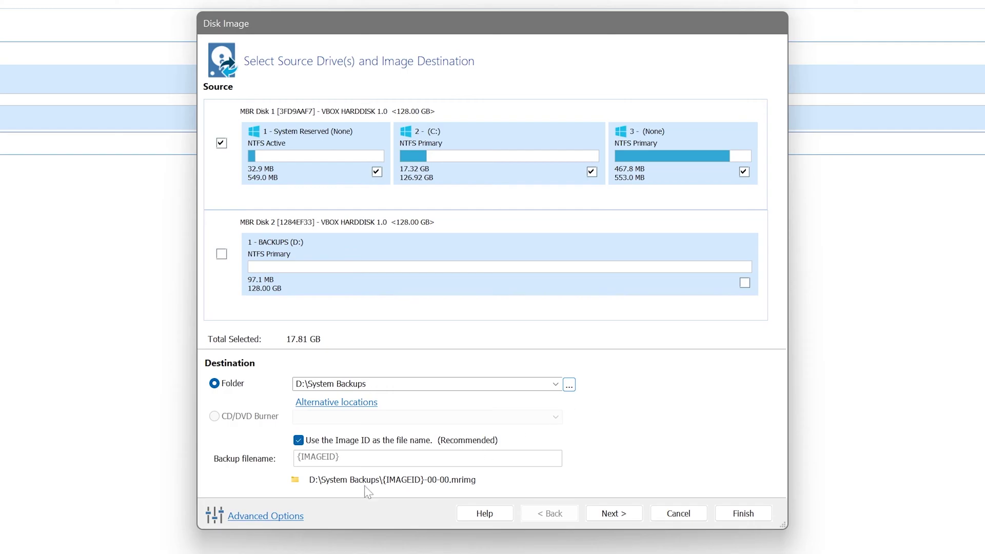
Review the compression level, maximum file size and password protection options in the image's advanced settings.
click(265, 516)
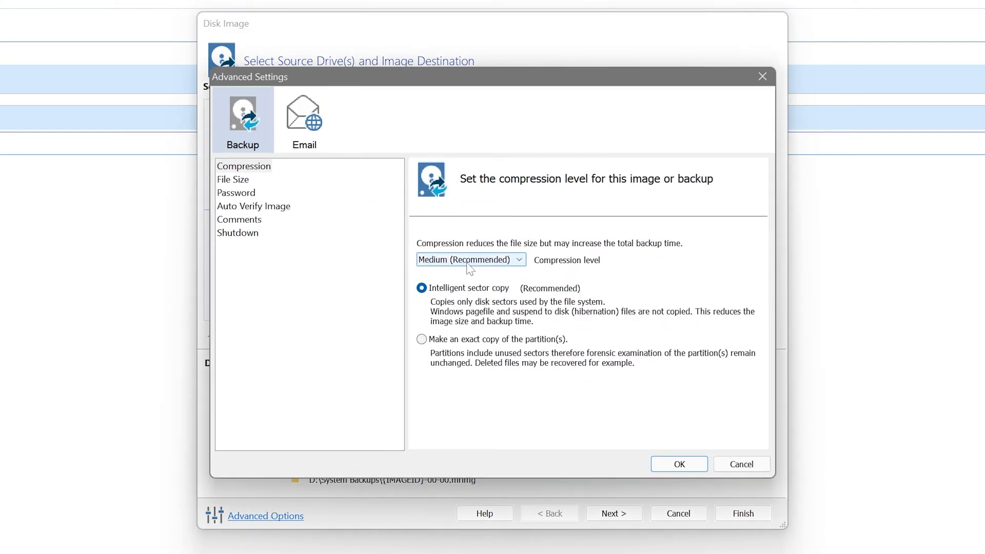
click(510, 262)
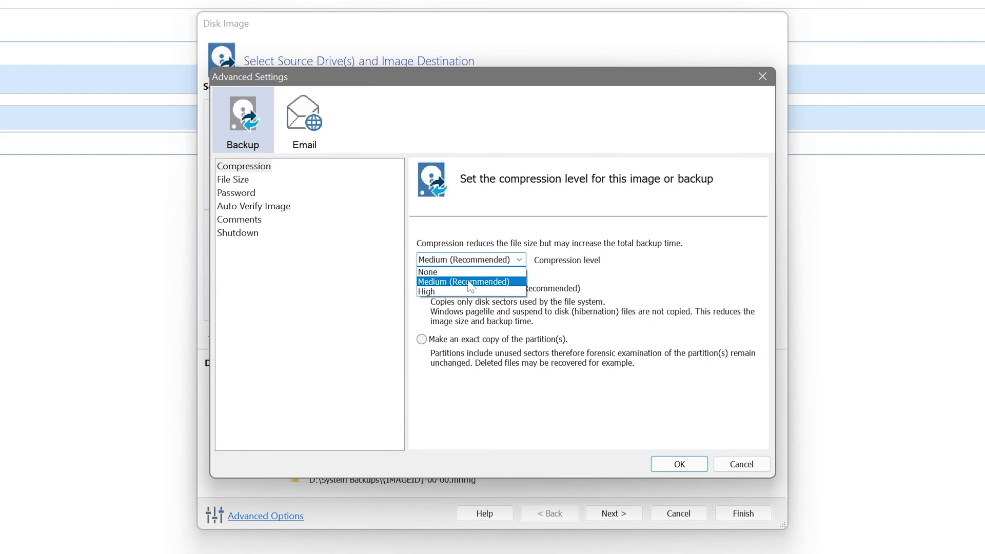
click(595, 276)
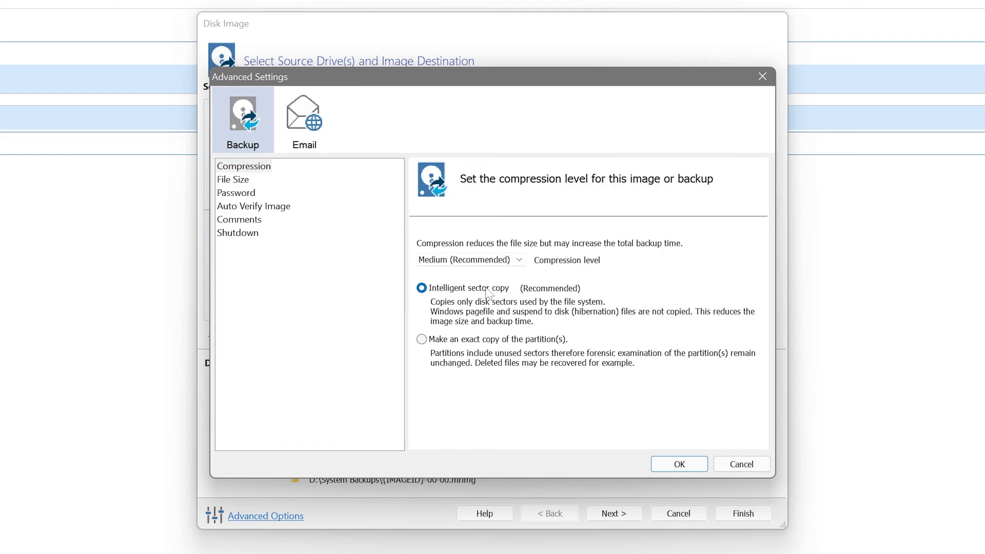
click(235, 181)
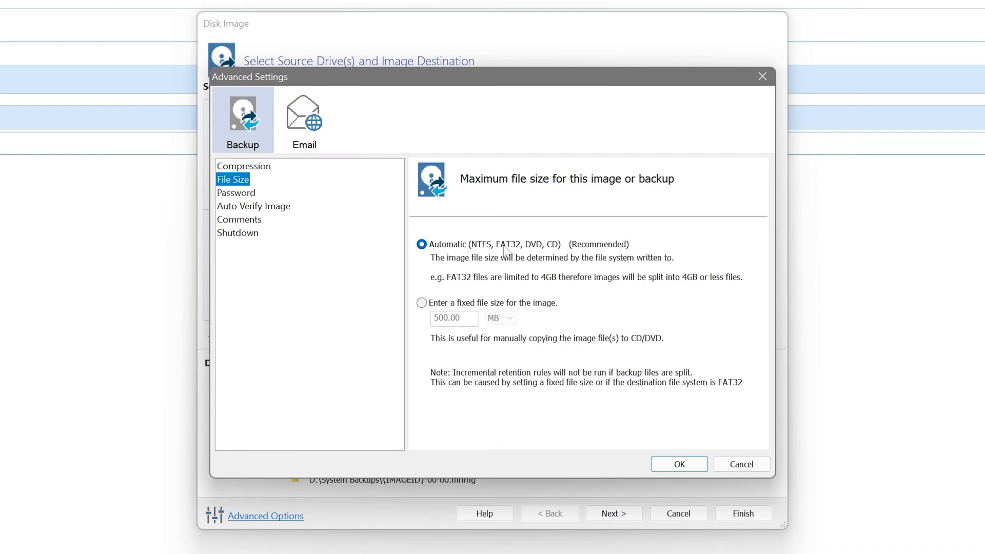
click(249, 195)
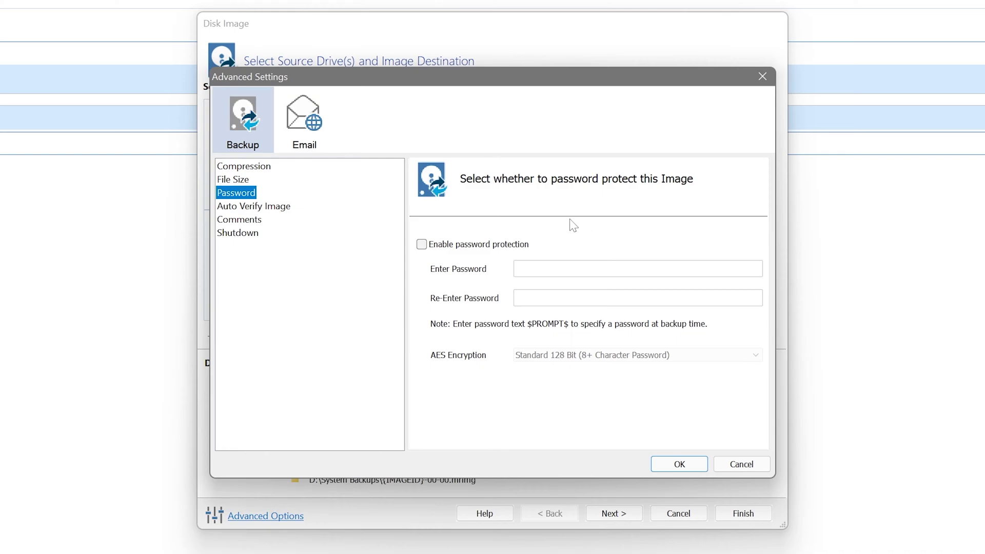
Enable automatic verification of the image or backup file directly after creation.
click(247, 207)
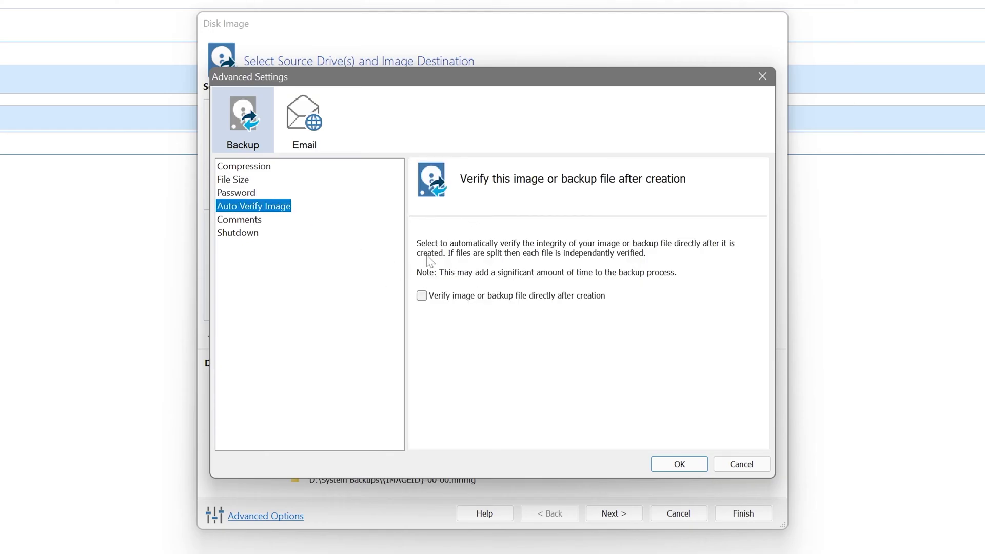
click(422, 296)
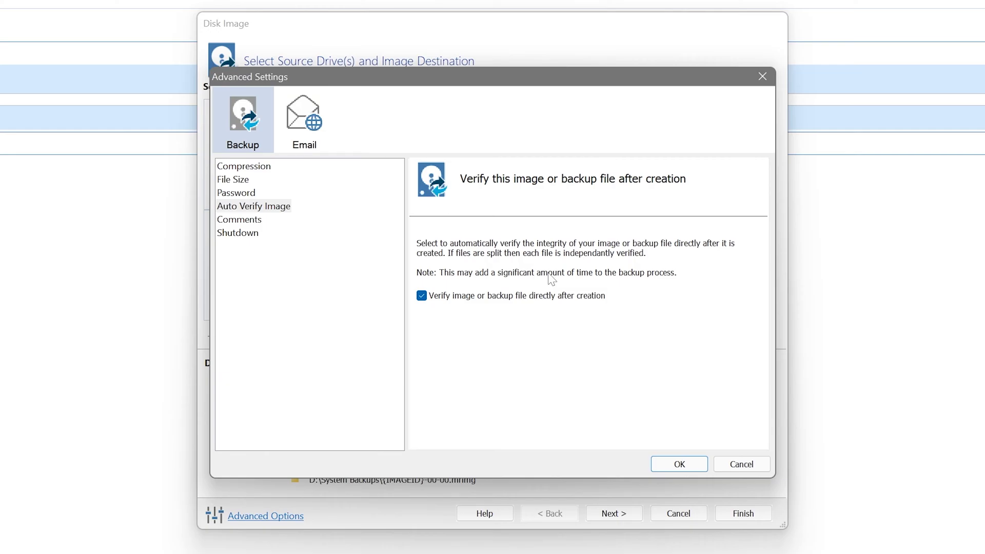
Accept the advanced settings after reviewing the comment and shutdown options, and continue to the backup plan.
click(239, 222)
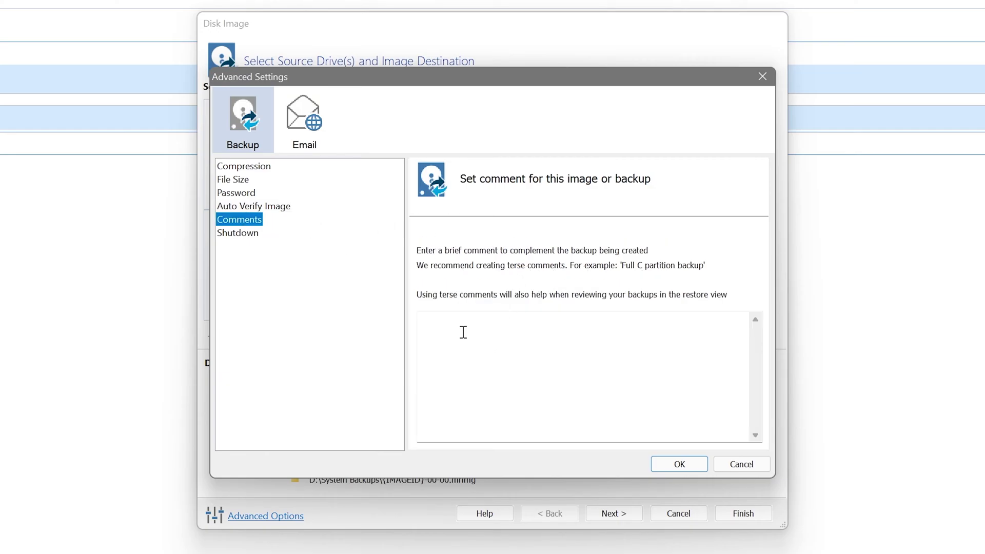
click(451, 319)
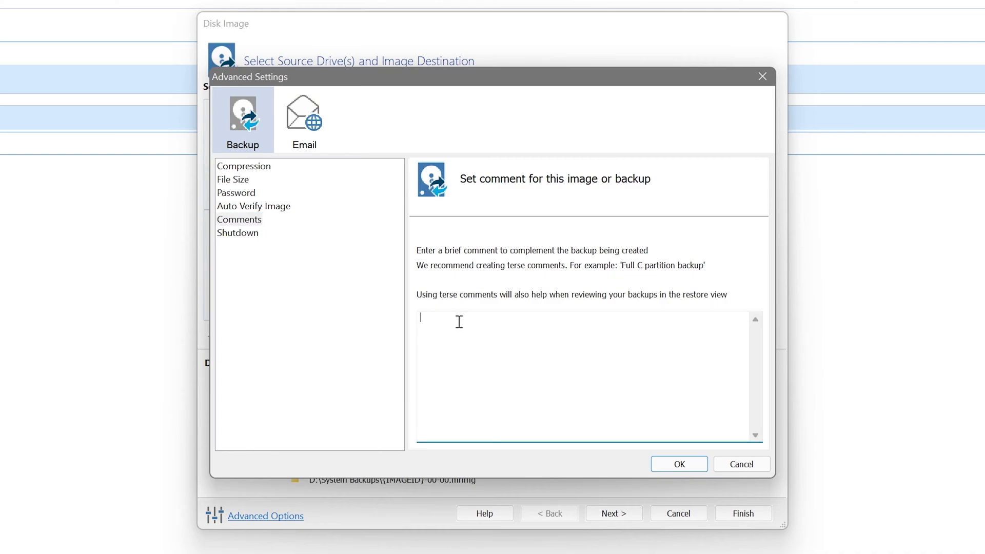
click(251, 235)
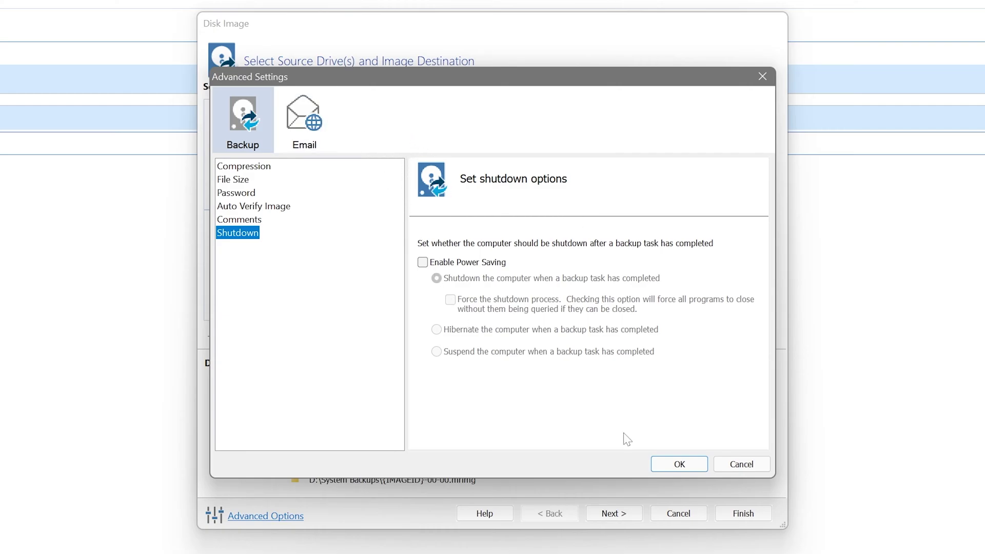
click(682, 464)
click(624, 516)
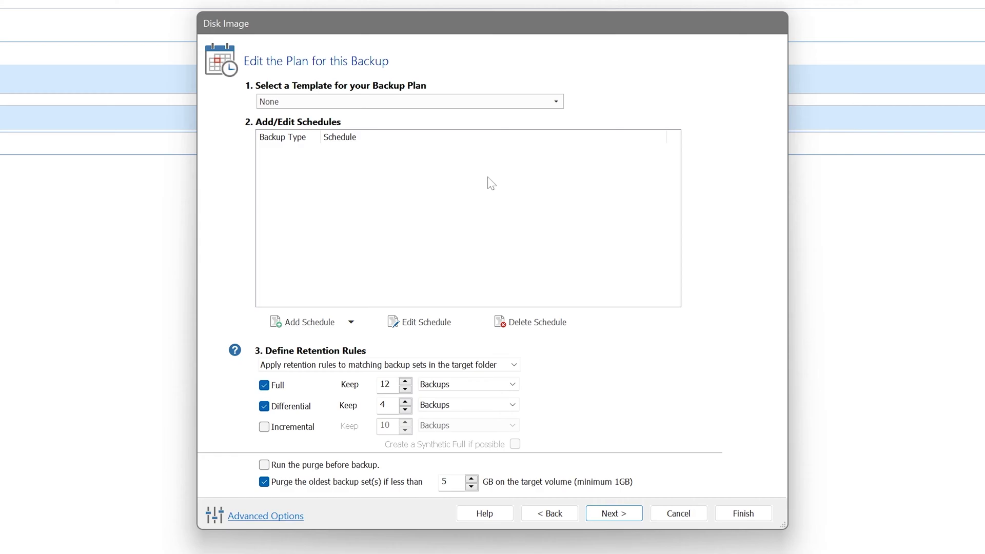
Try the Incremental Backup Set template for the backup plan, look over its schedules, and reset the template to None.
click(421, 108)
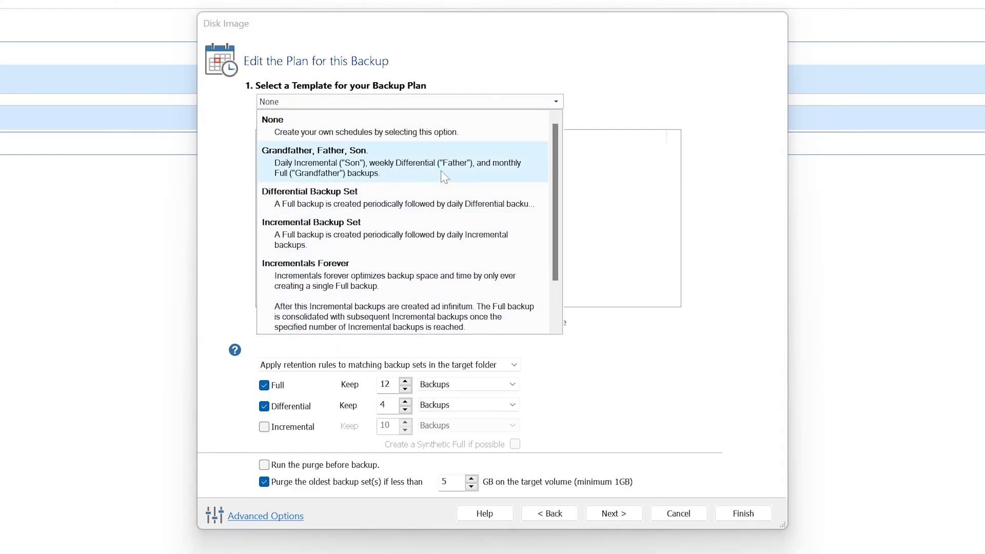
scroll(433, 224, down, 1)
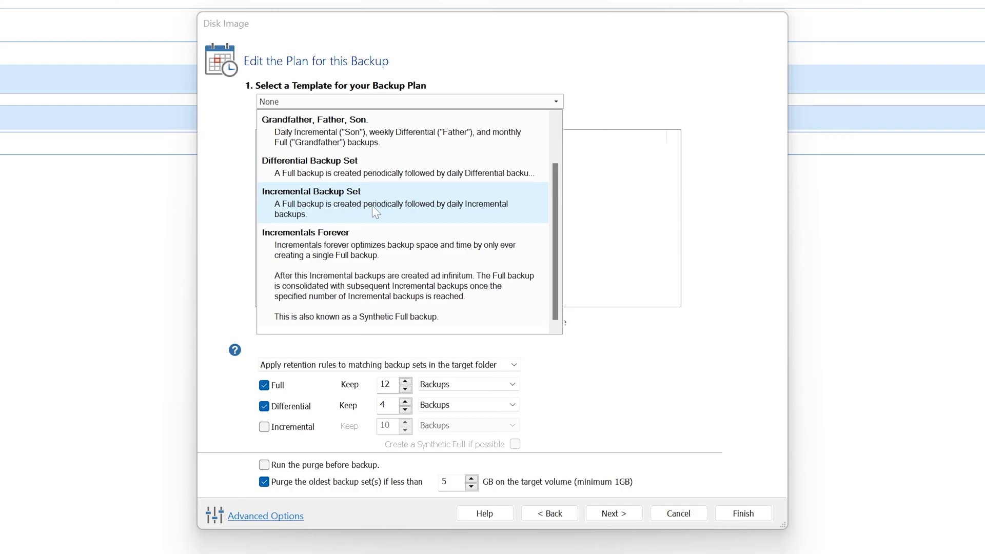
scroll(386, 207, up, 1)
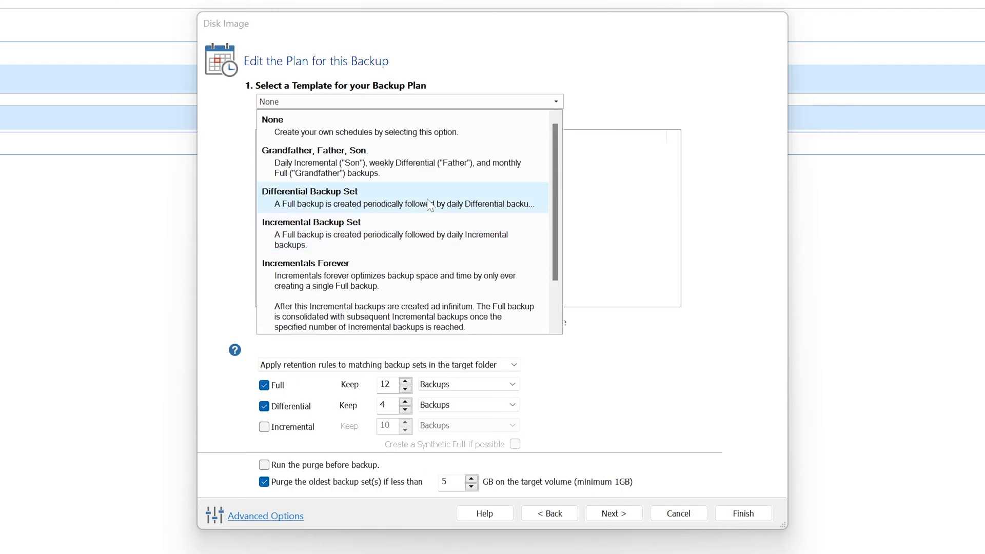
click(363, 241)
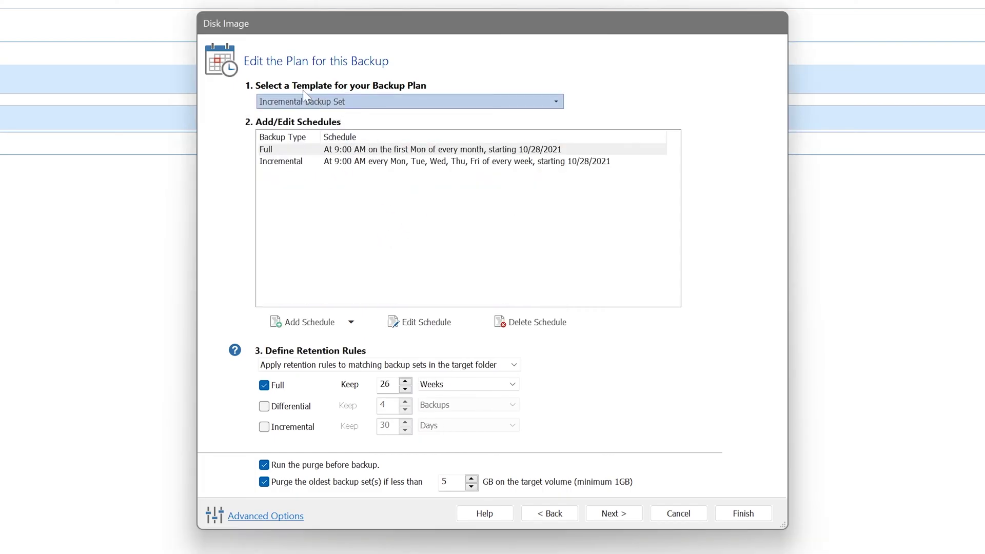
click(290, 150)
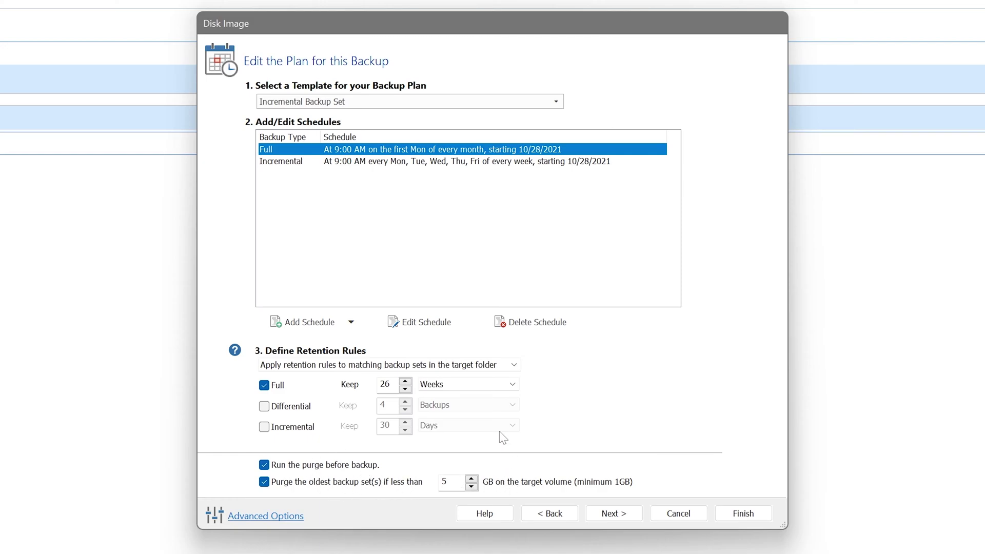
click(479, 102)
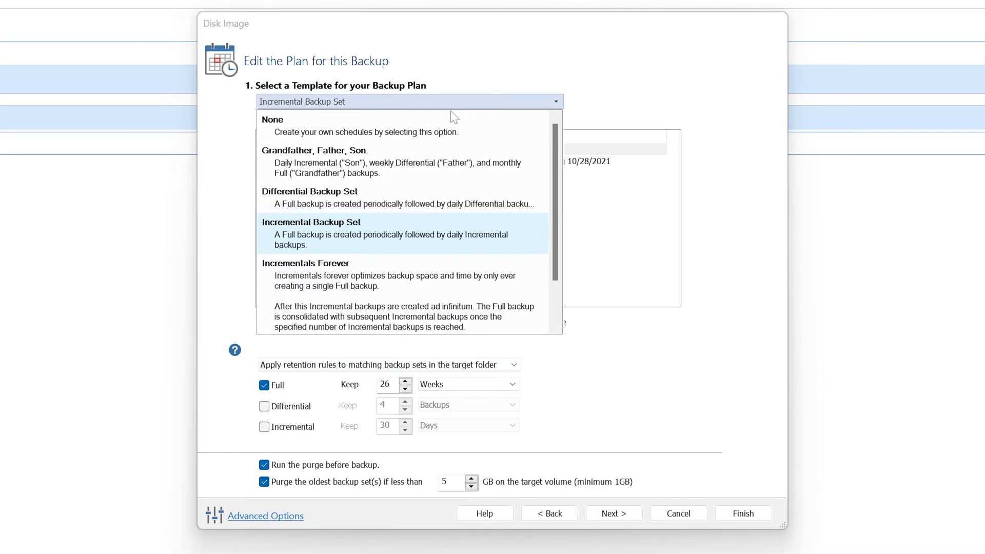
click(370, 135)
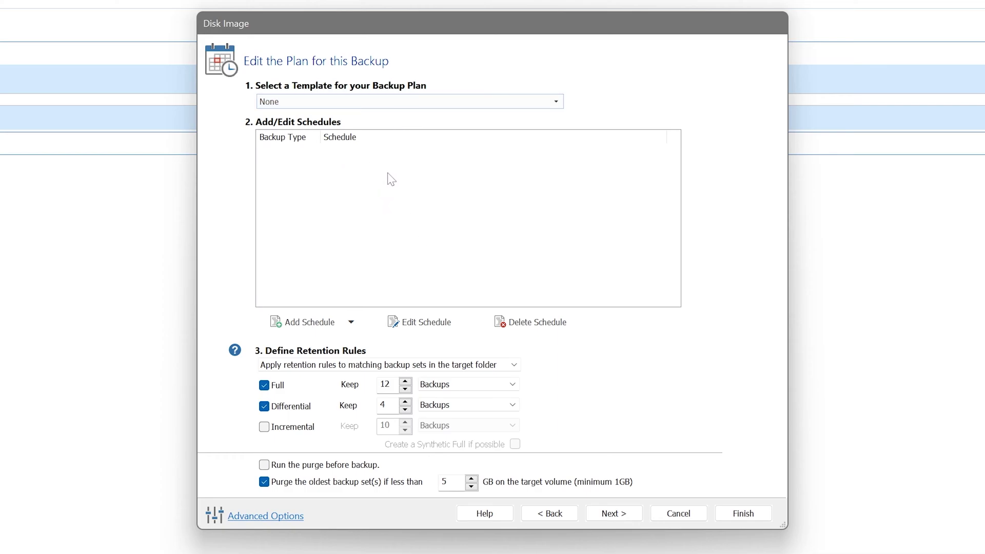
Continue to the imaging summary without a schedule and review its settings, destination and partition operations.
click(616, 517)
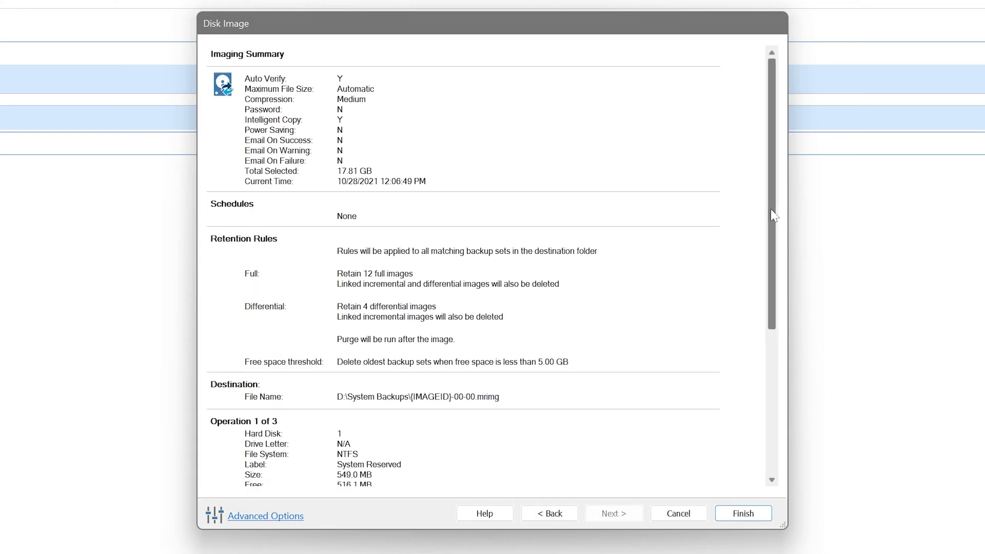
drag(770, 208, 768, 278)
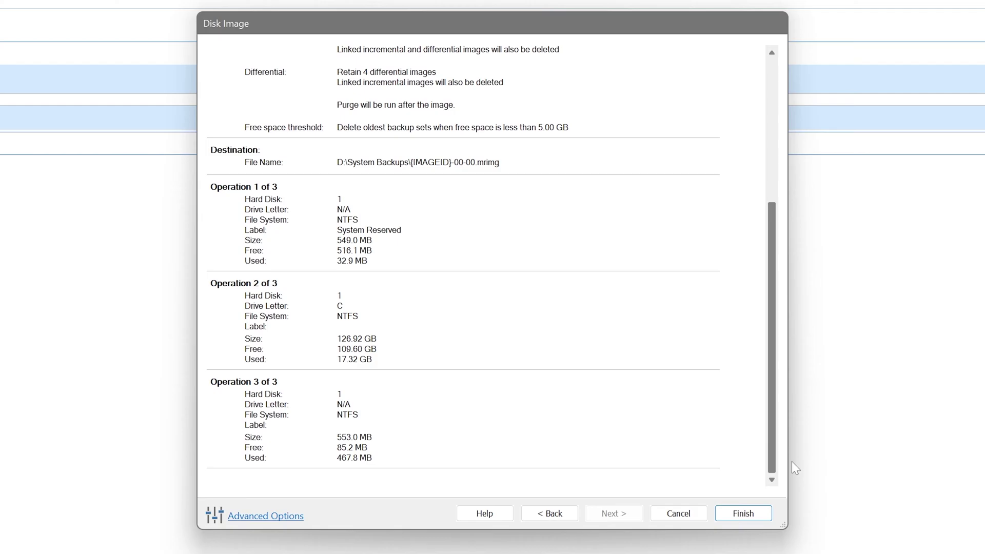
drag(773, 330, 758, 185)
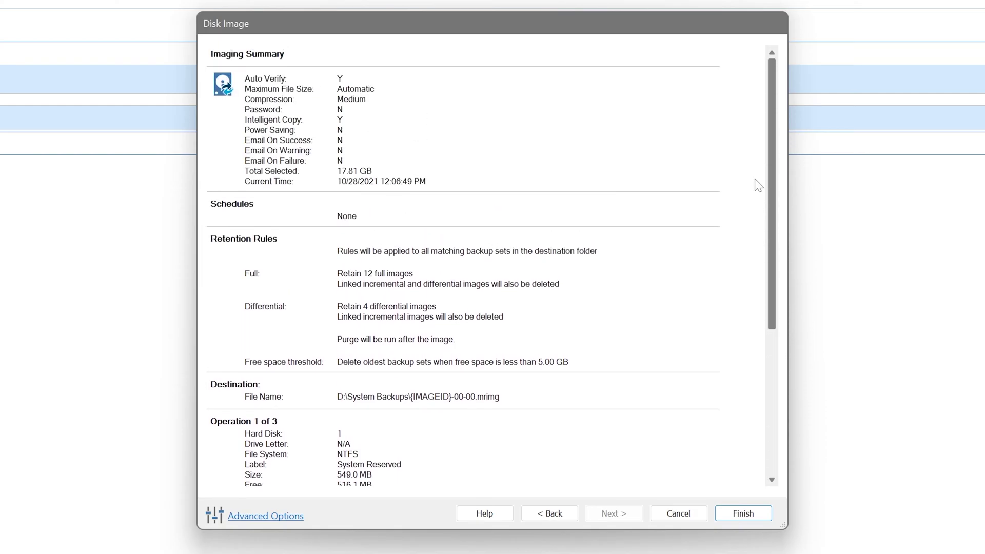
scroll(758, 183, down, 6)
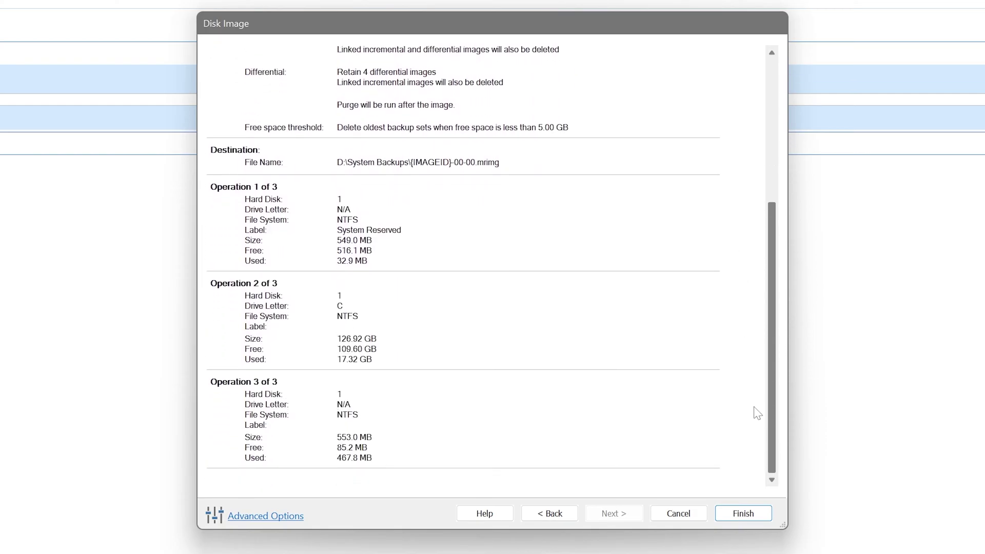
Run the backup immediately without saving an XML Backup Definition File, and close the completed imaging job.
click(743, 513)
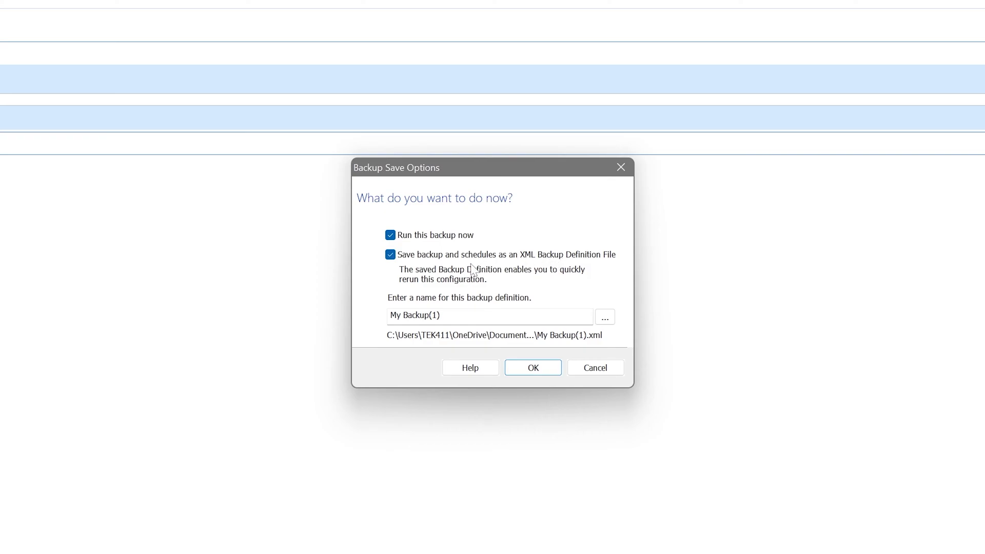
click(390, 255)
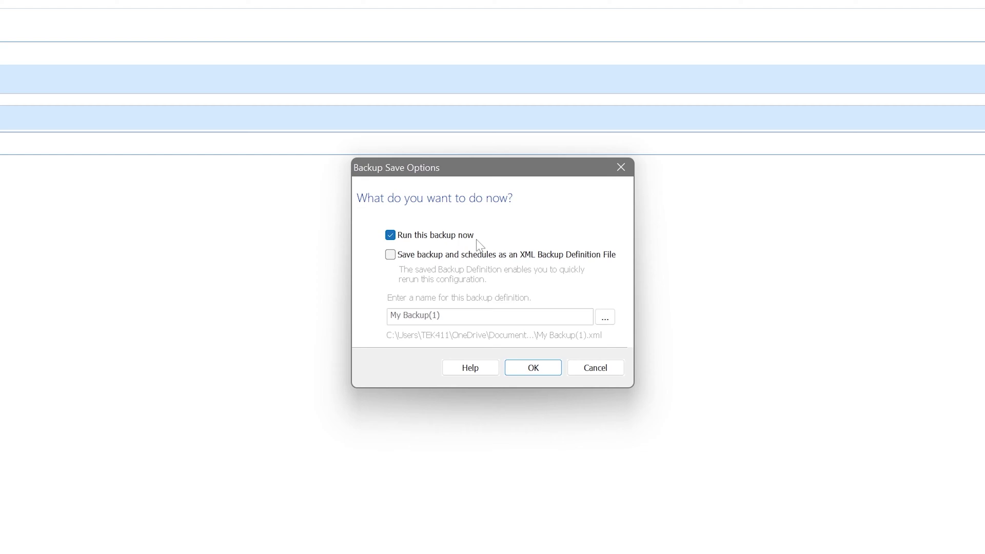
click(547, 369)
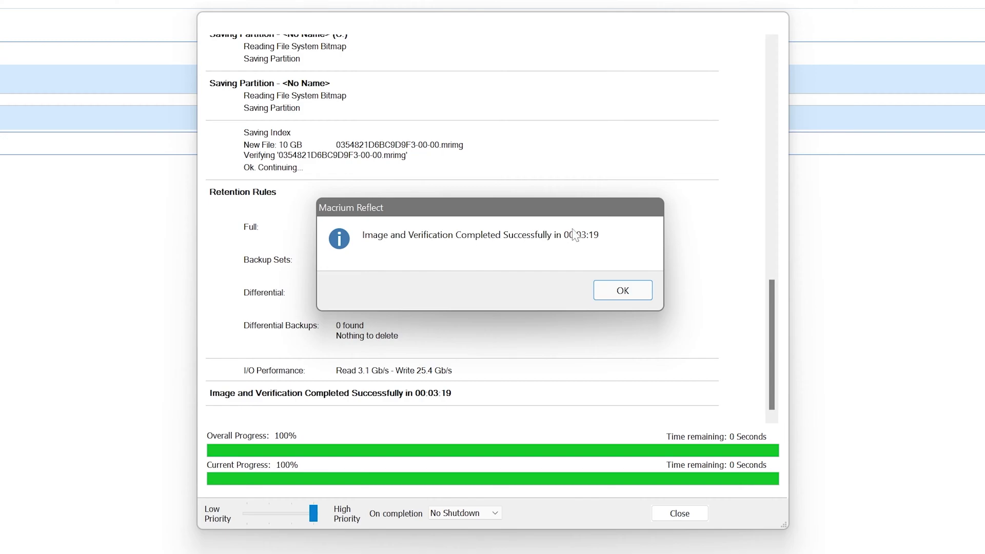
click(623, 291)
click(679, 515)
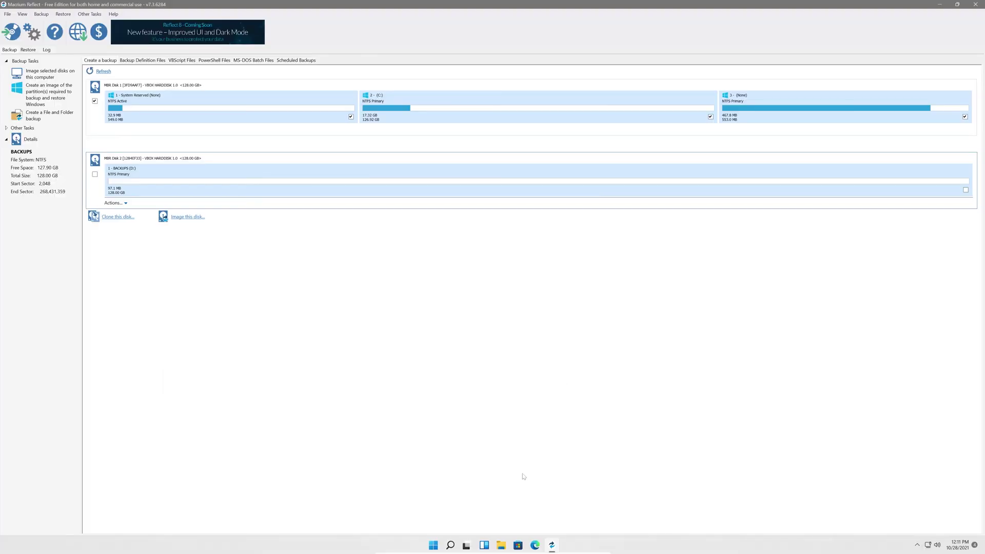
Switch to File Explorer and check for the new image file in System Backups on BACKUPS (D:).
click(500, 546)
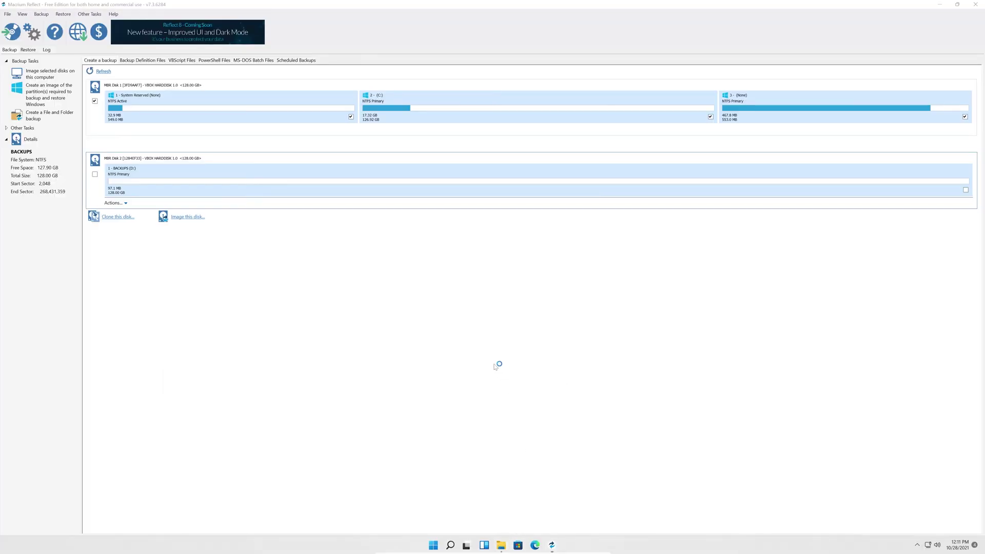
click(307, 291)
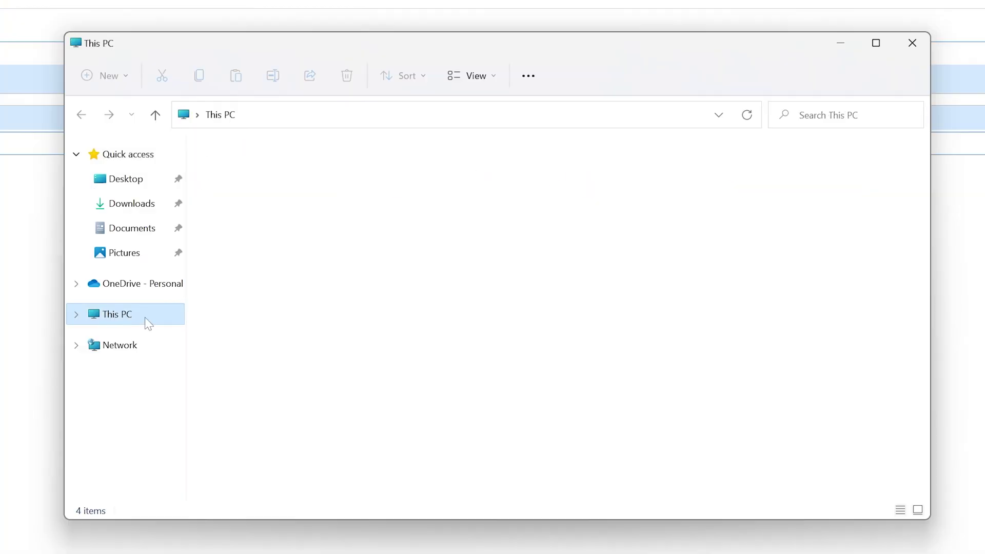
double_click(569, 291)
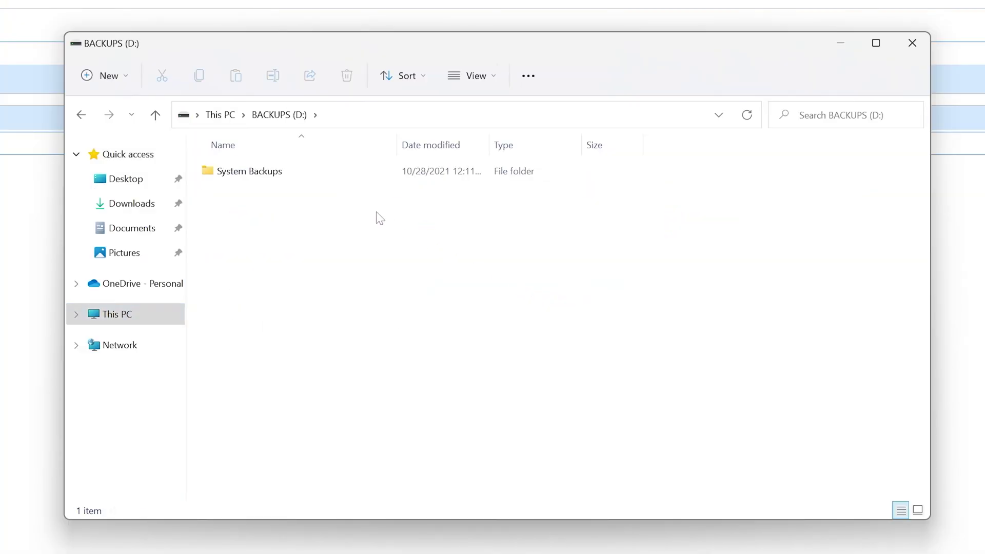
double_click(281, 177)
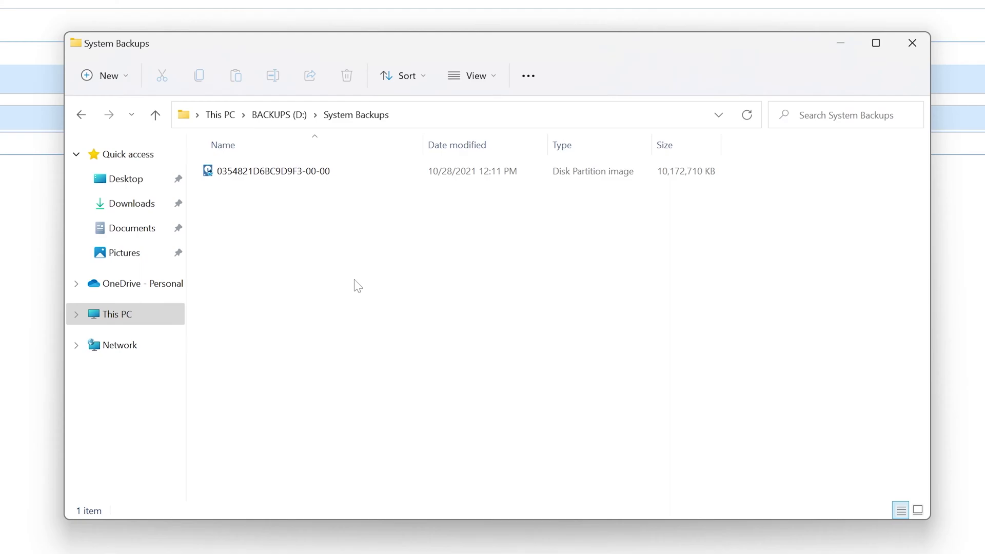
mouse_move(285, 177)
click(912, 44)
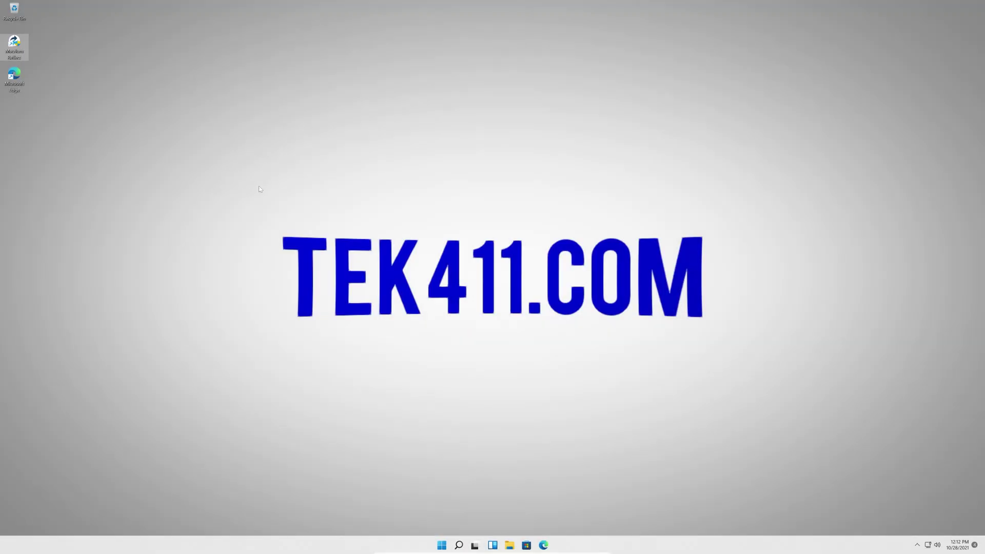
Relaunch Macrium Reflect with permission to make changes and load image 0354821D6BC9D9F3-00-00 from System Backups on BACKUPS (D:) for restoring.
double_click(10, 54)
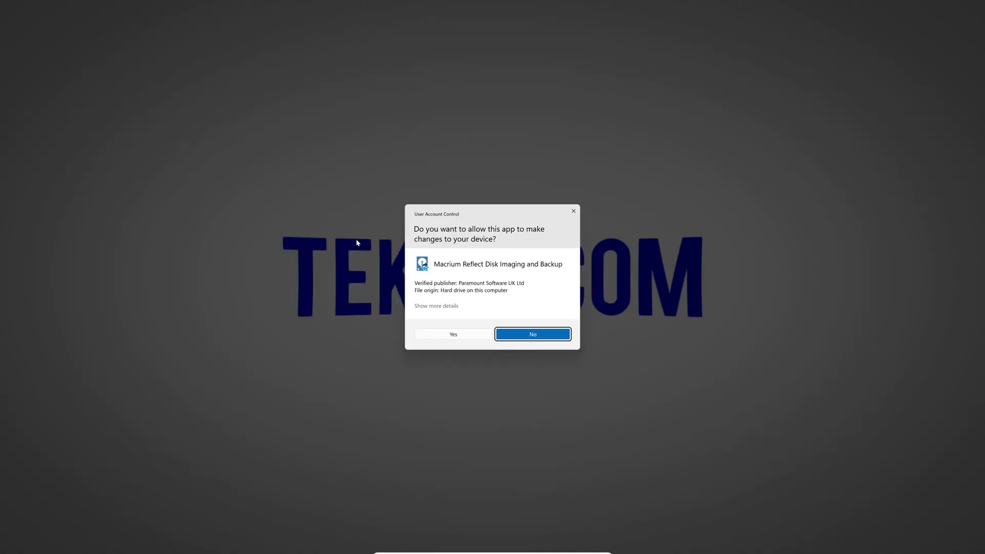
click(440, 337)
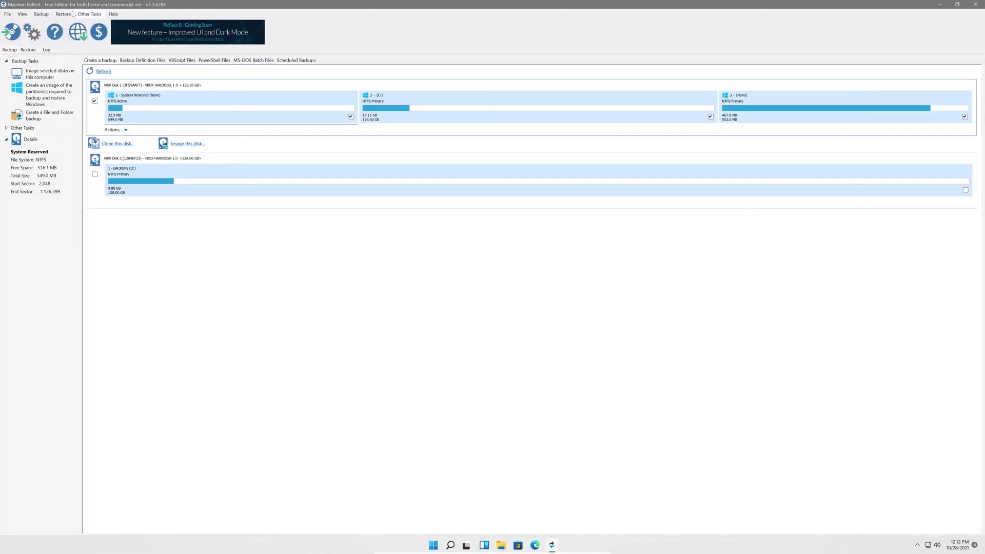
click(62, 15)
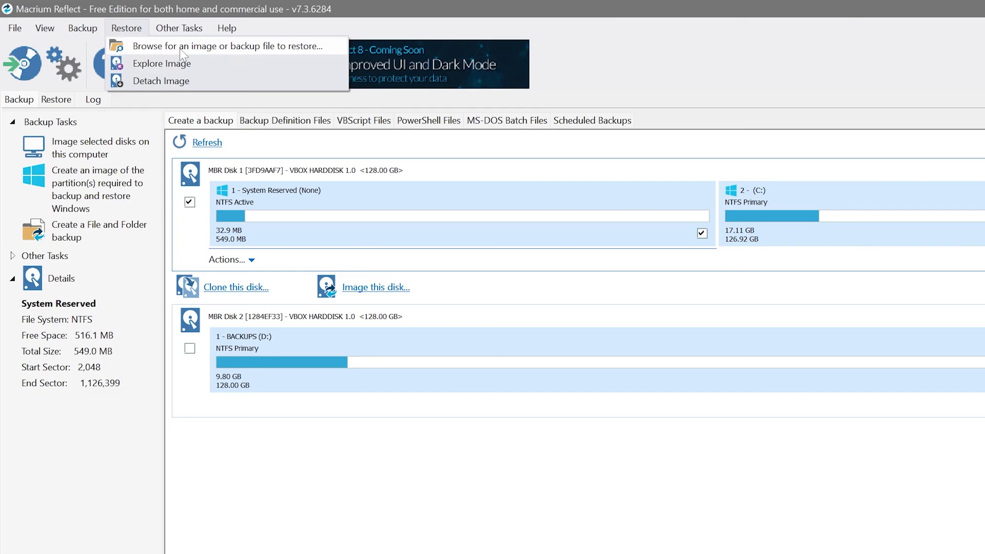
click(247, 48)
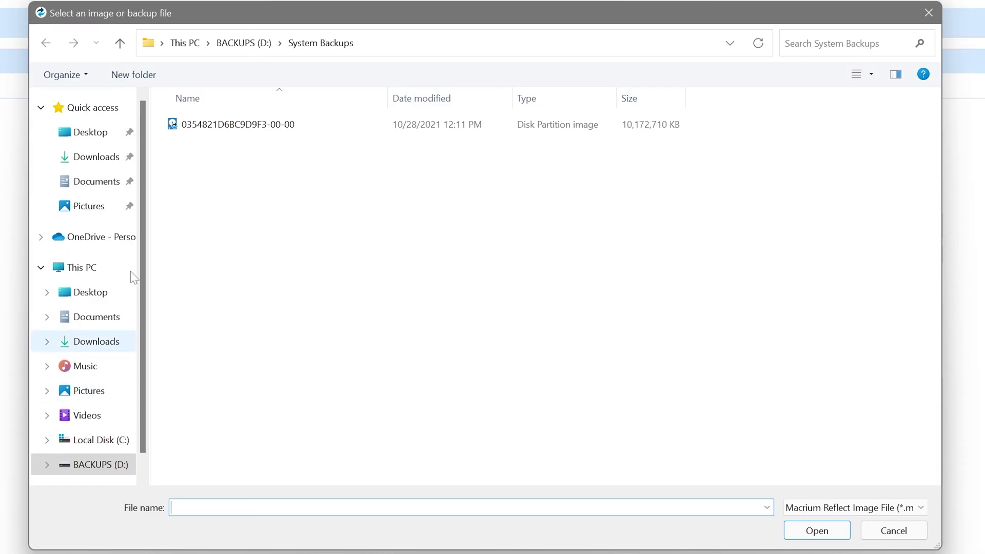
click(102, 469)
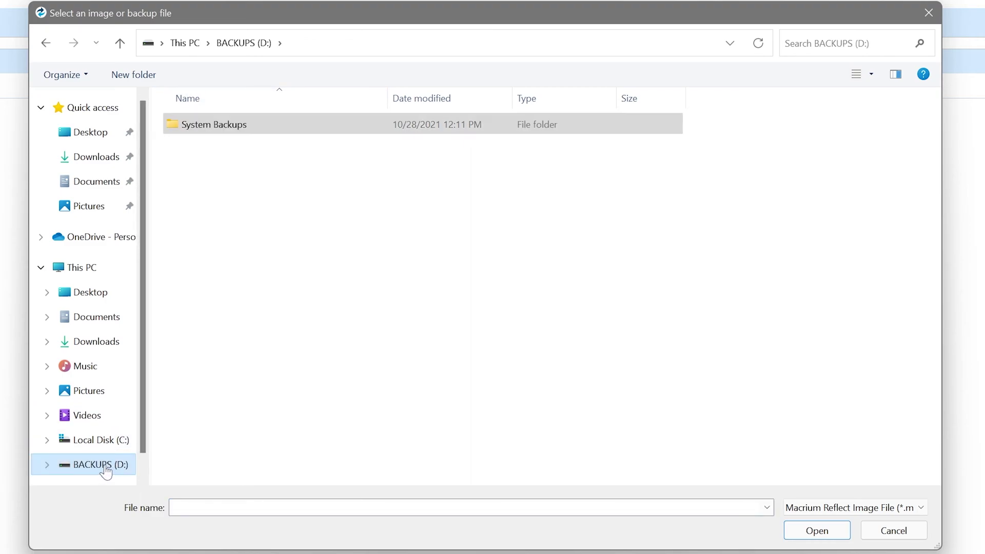
double_click(214, 125)
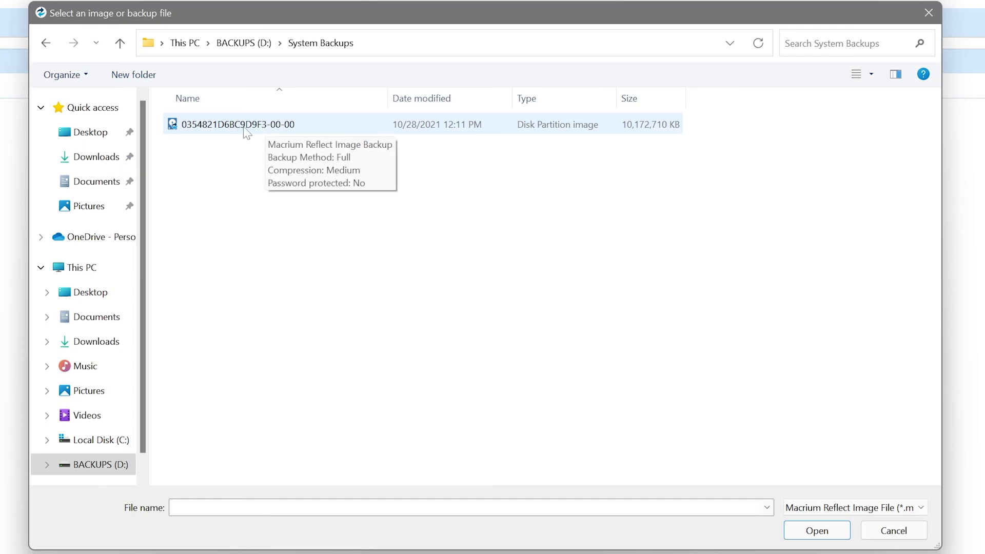
double_click(239, 125)
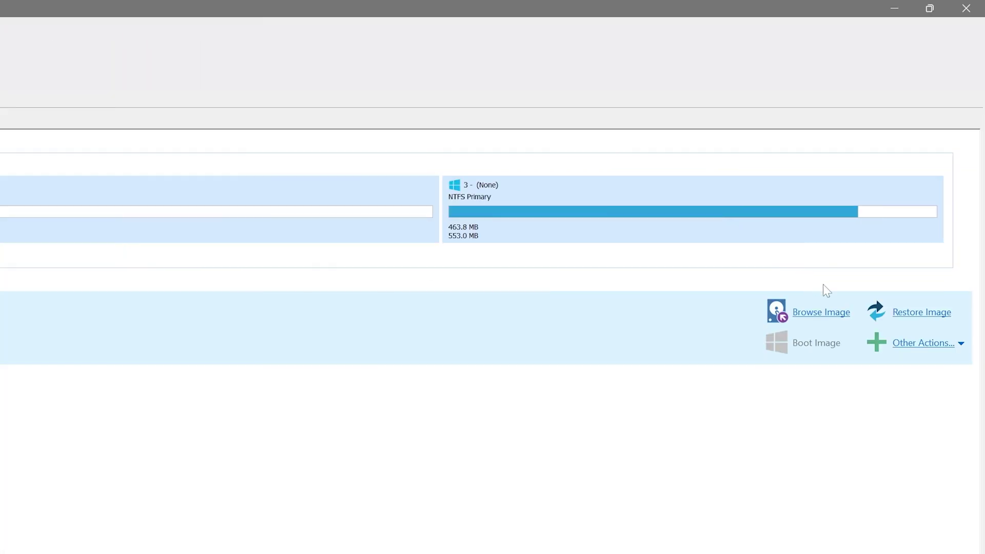
Mount the image's 126.92 GB C: partition for browsing under drive letter E:.
click(820, 315)
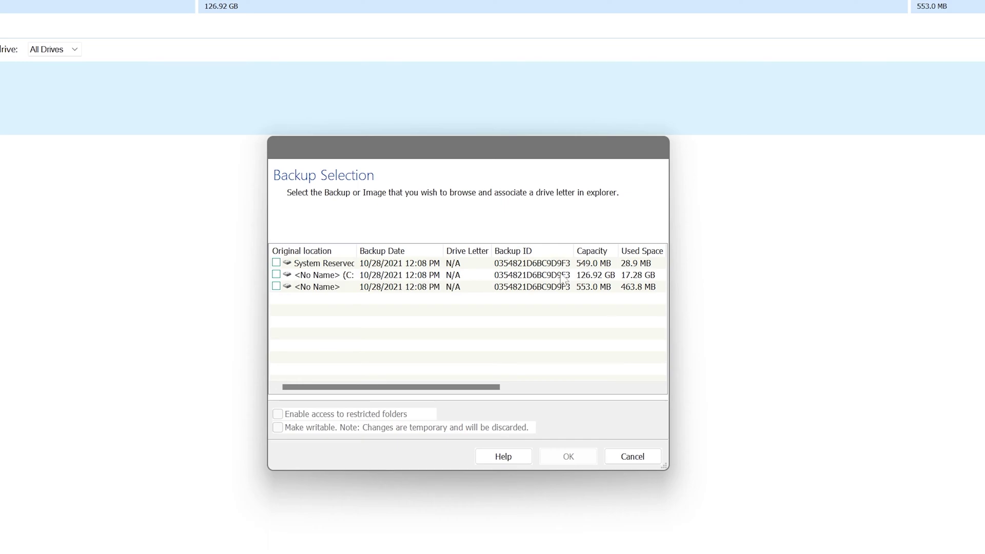
click(275, 274)
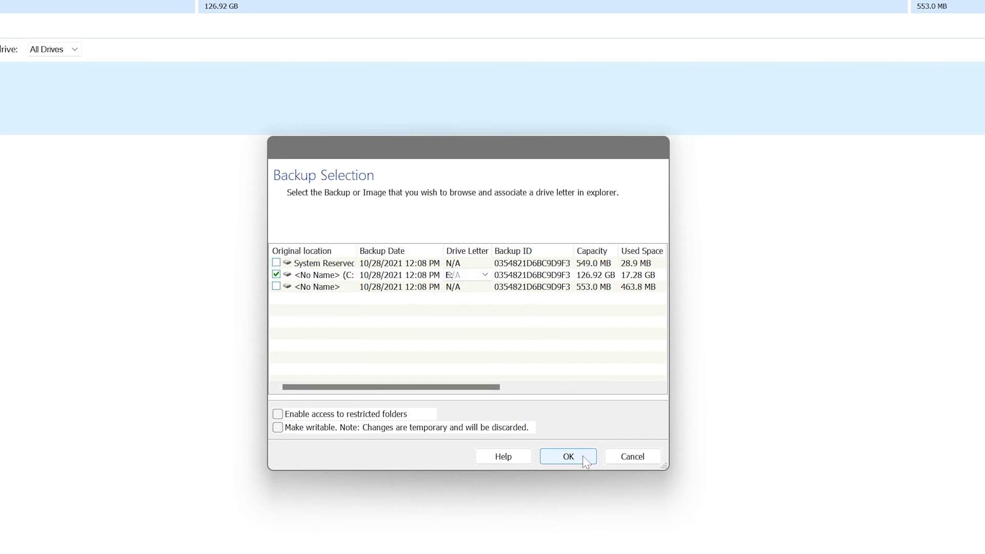
click(485, 276)
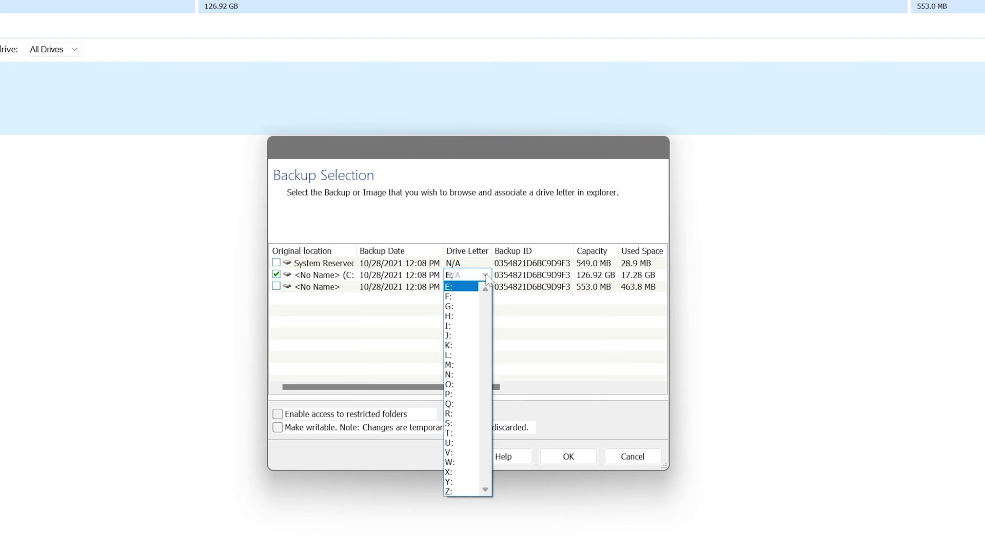
click(486, 277)
click(578, 458)
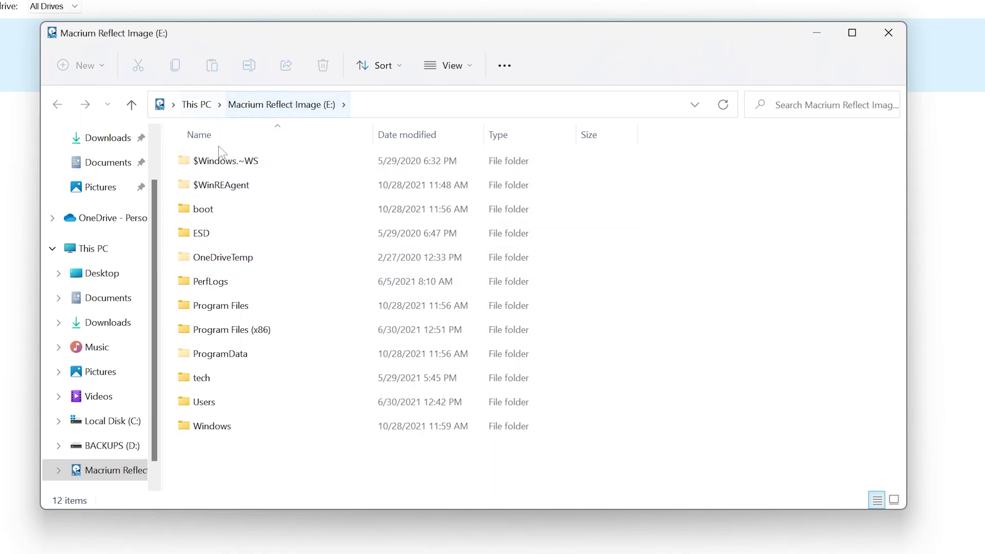
Browse the mounted image's folders, check the contents of the tech folder and return to the drive's root.
scroll(157, 343, down, 1)
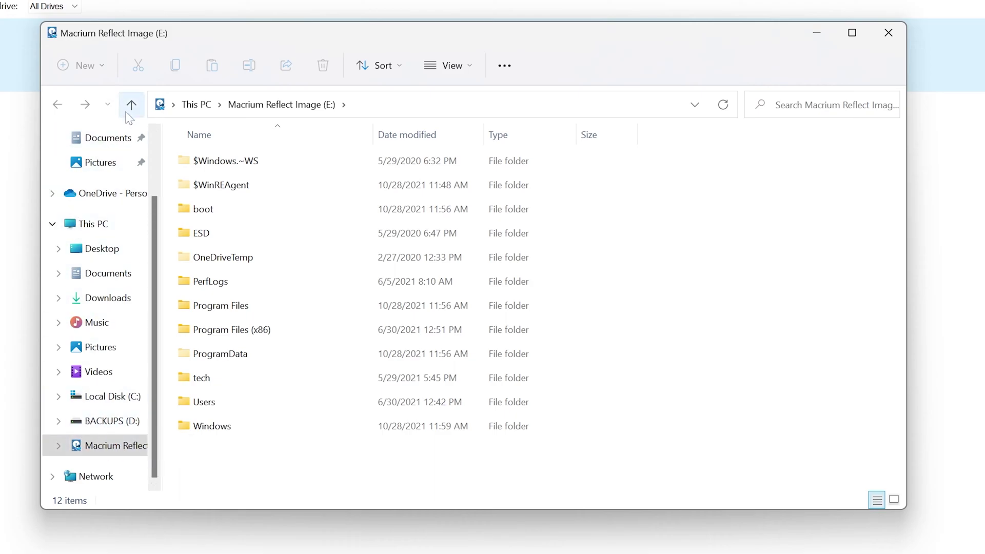
double_click(212, 379)
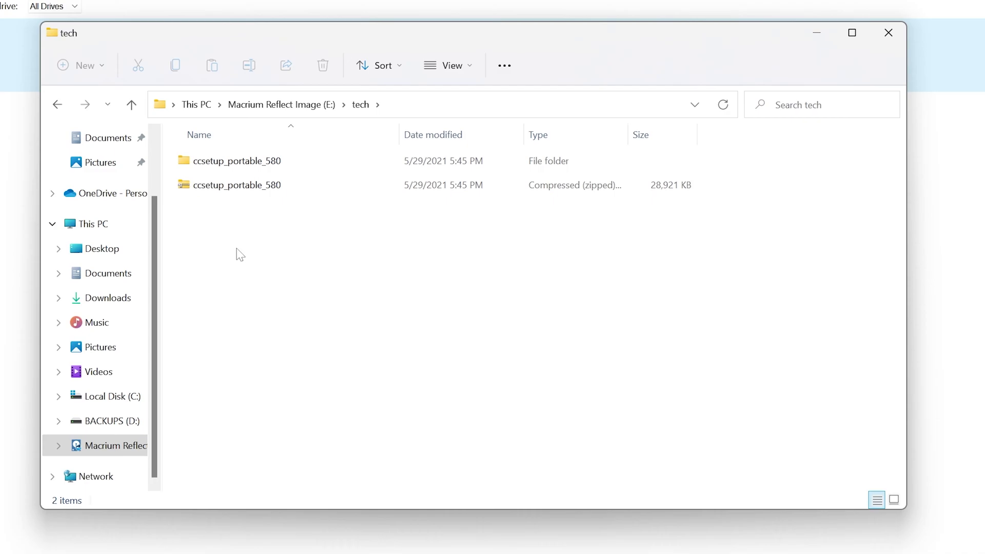
click(58, 106)
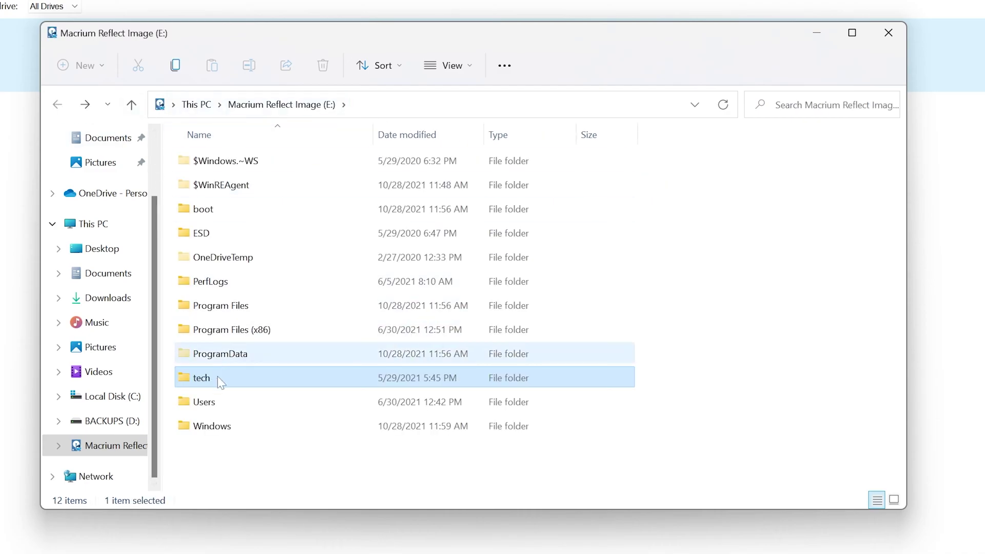
Unmount the Macrium image on drive E:, allow the change, and view the other actions available for the backup image in Macrium Reflect.
right_click(109, 449)
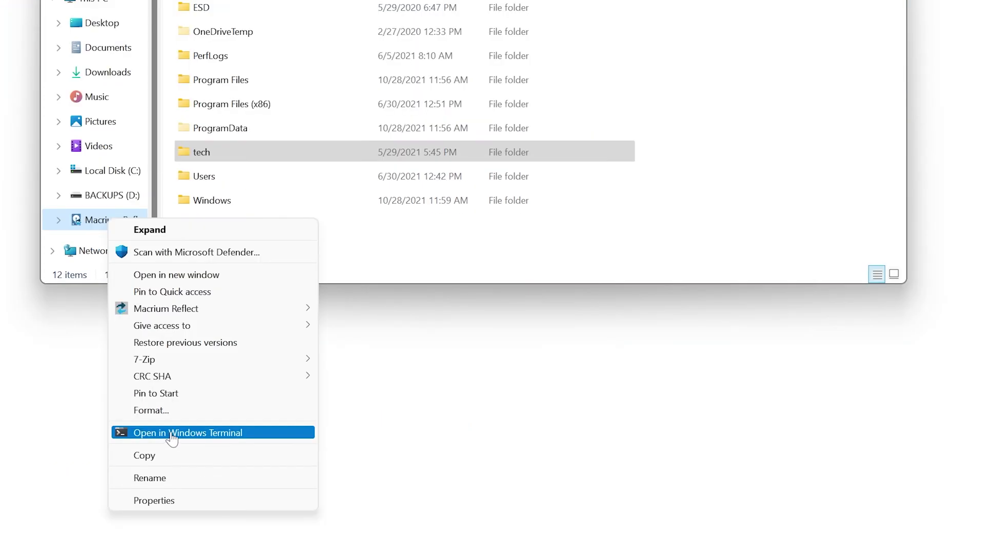
mouse_move(208, 314)
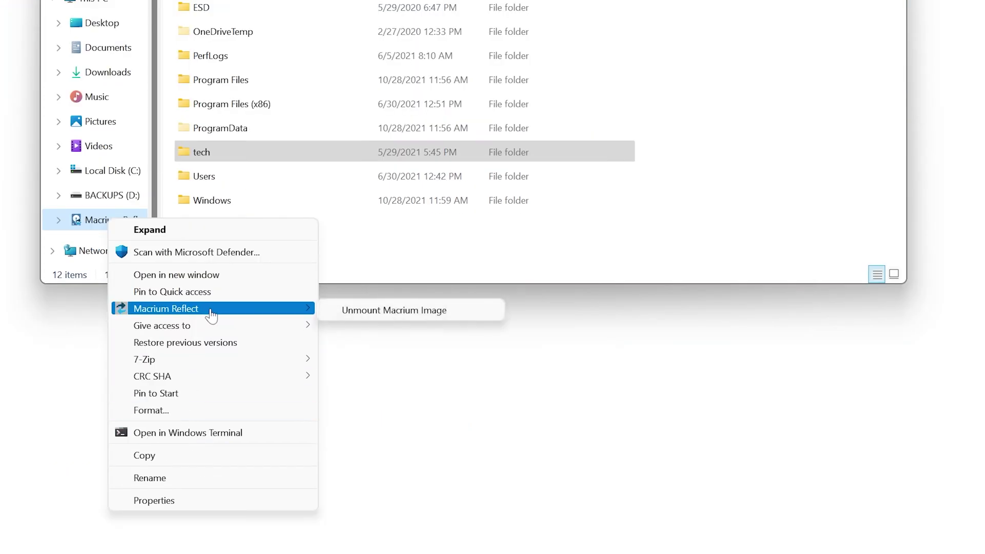
click(385, 312)
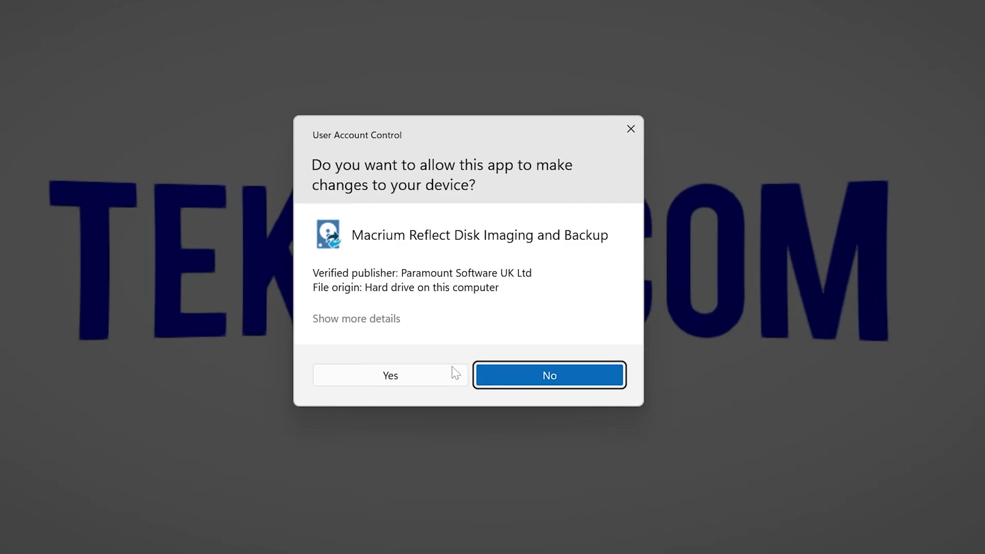
click(453, 373)
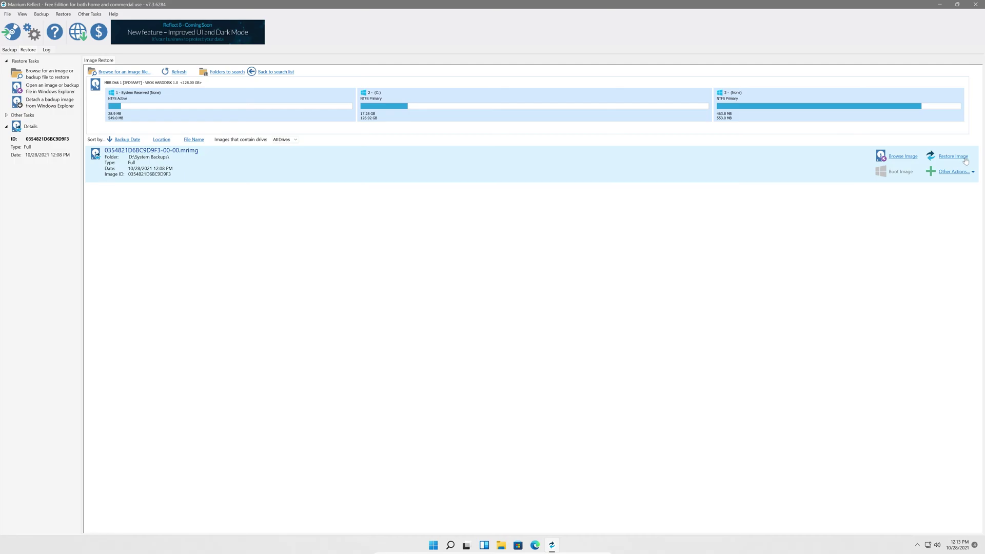
click(963, 173)
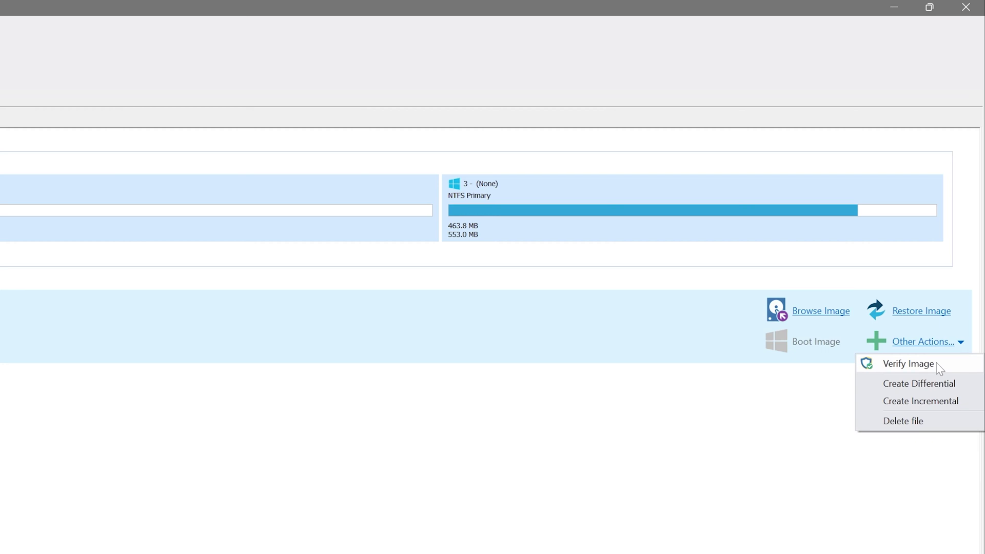
click(573, 419)
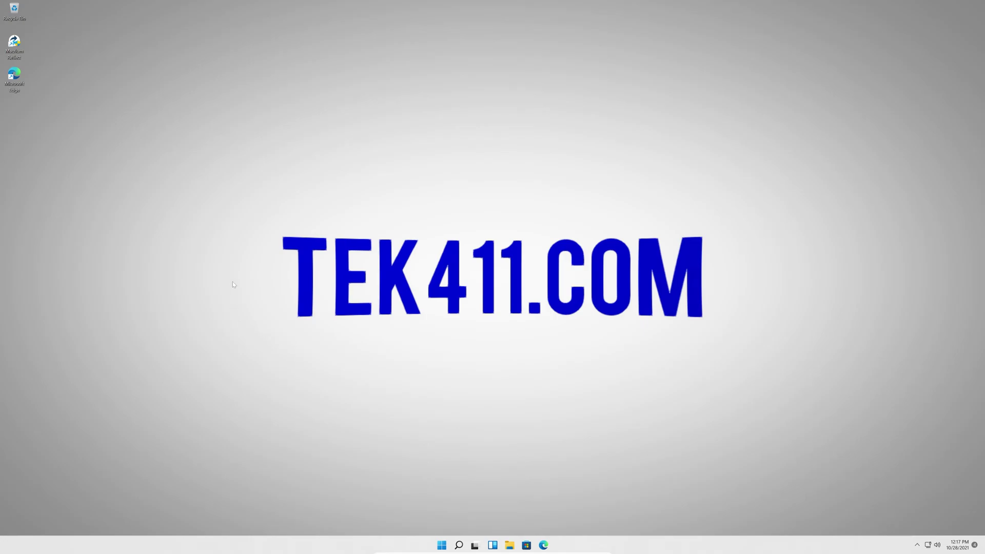
Relaunch Macrium Reflect with permission to make changes, start creating rescue media and select the removable USB flash drive E: RECOVERY.
double_click(16, 60)
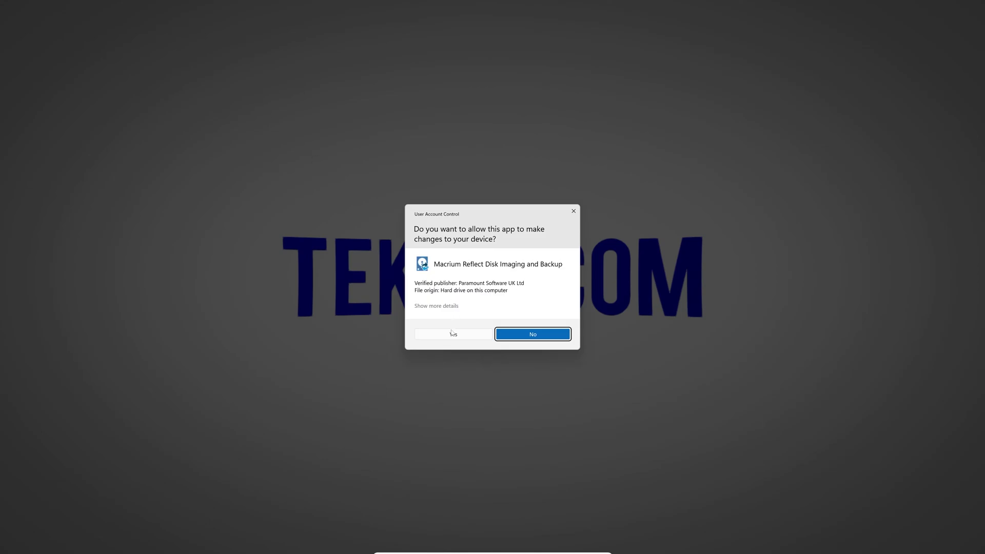
click(452, 334)
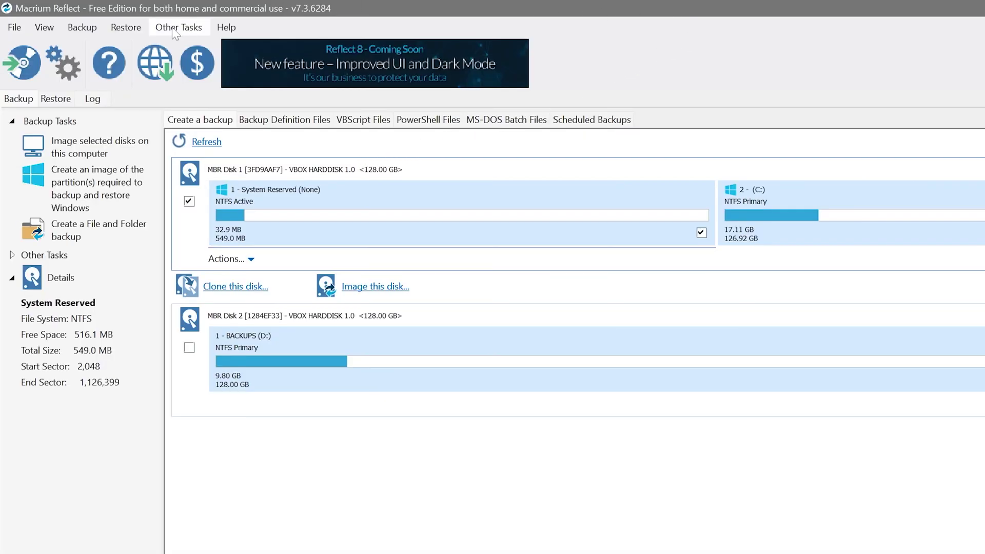
click(193, 33)
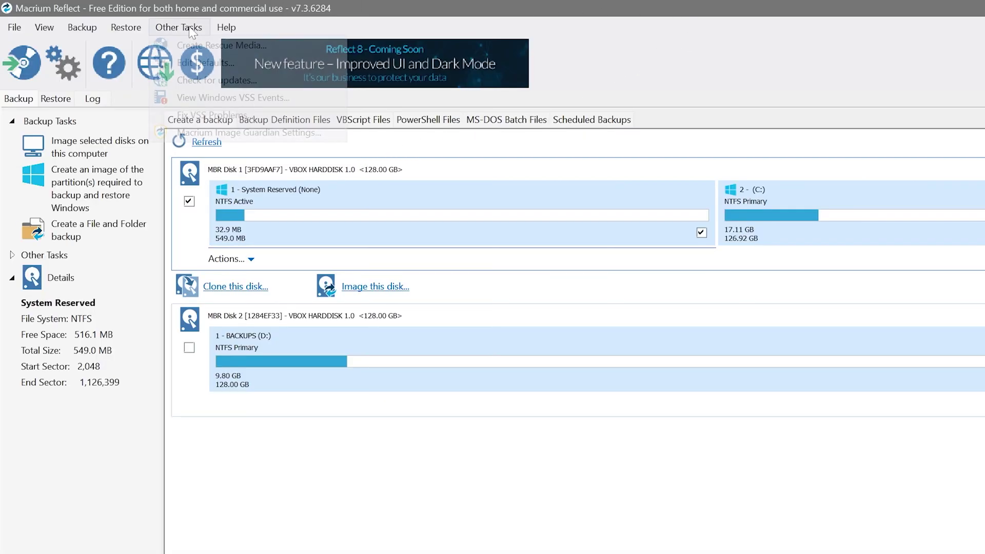
click(200, 27)
click(204, 27)
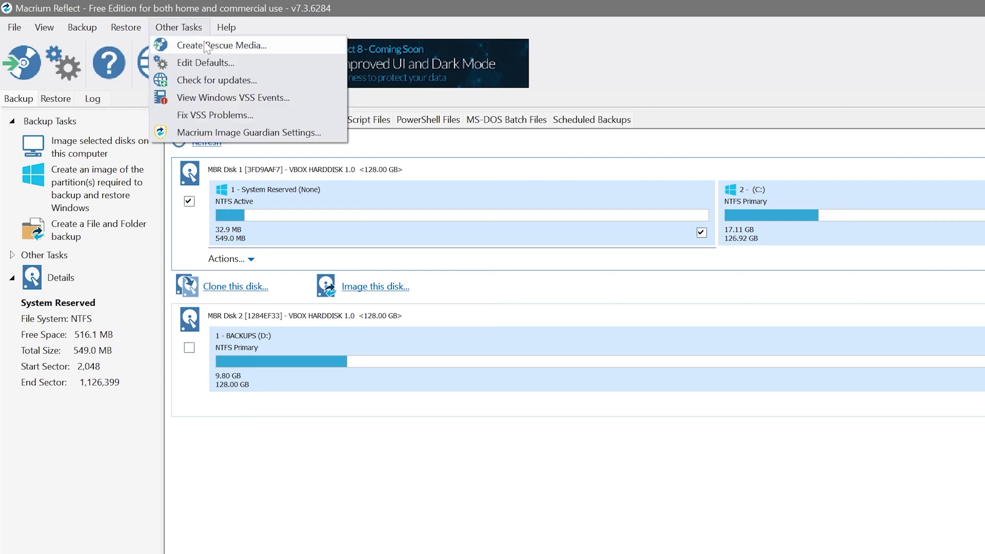
click(251, 45)
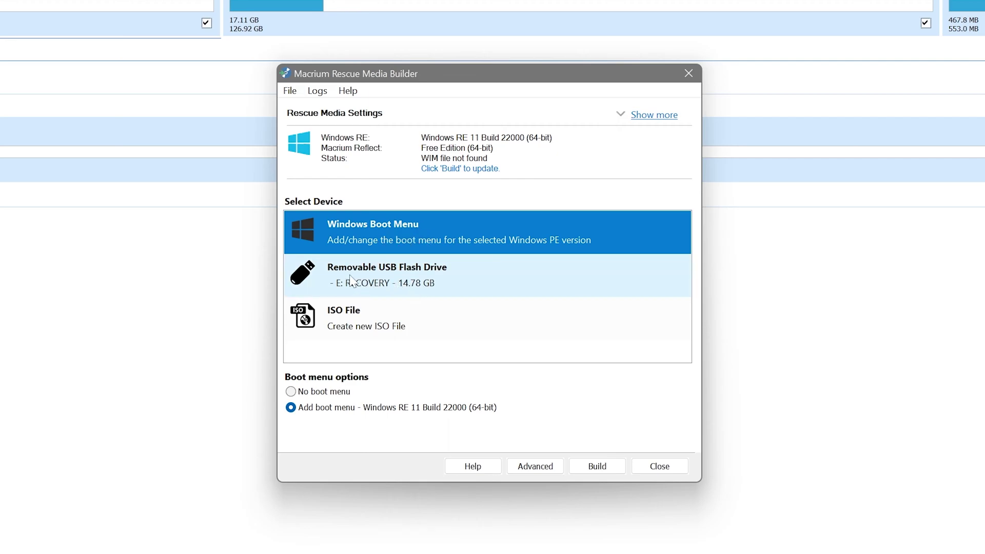
click(406, 277)
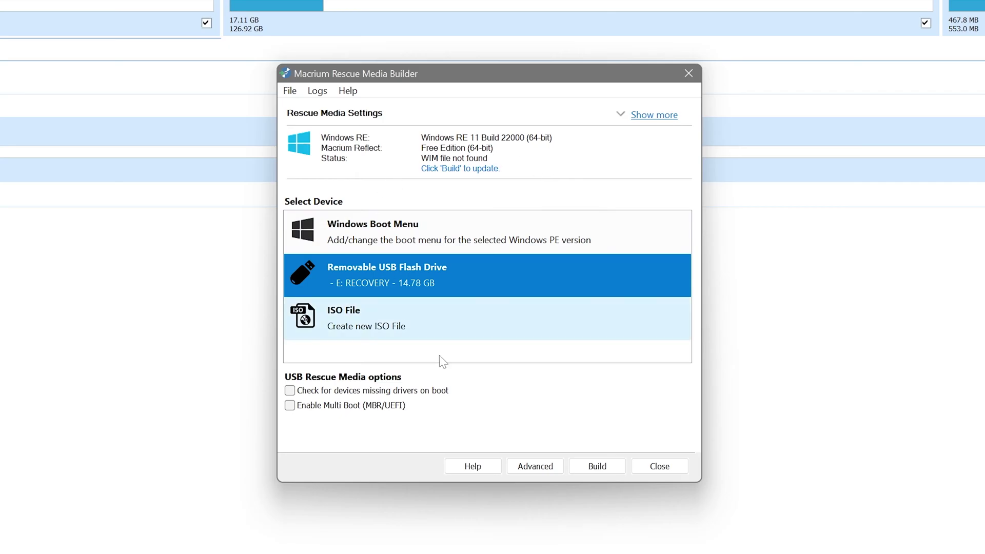
Review the advanced rescue media settings for devices and drivers, storage volume and base WIM, and leave without changing them.
click(535, 466)
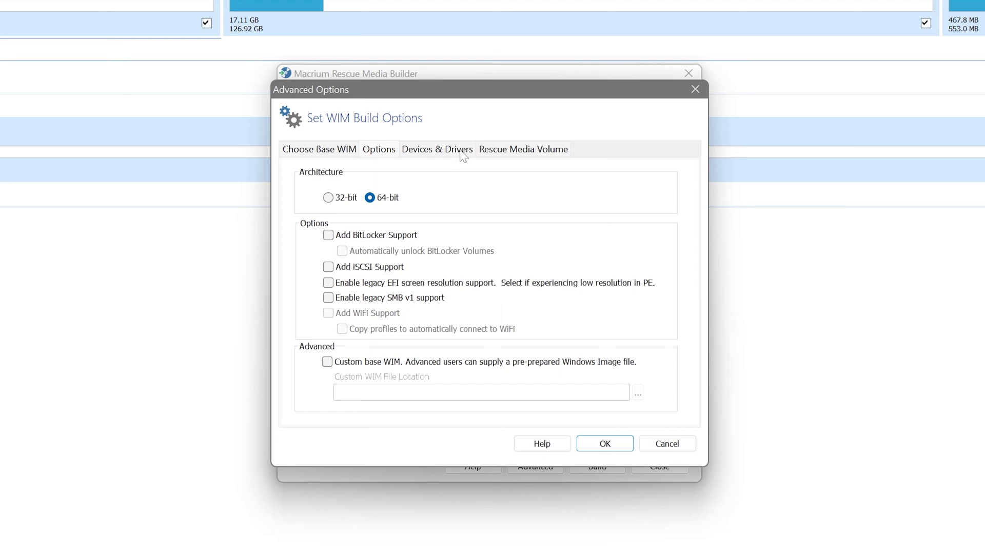
click(424, 153)
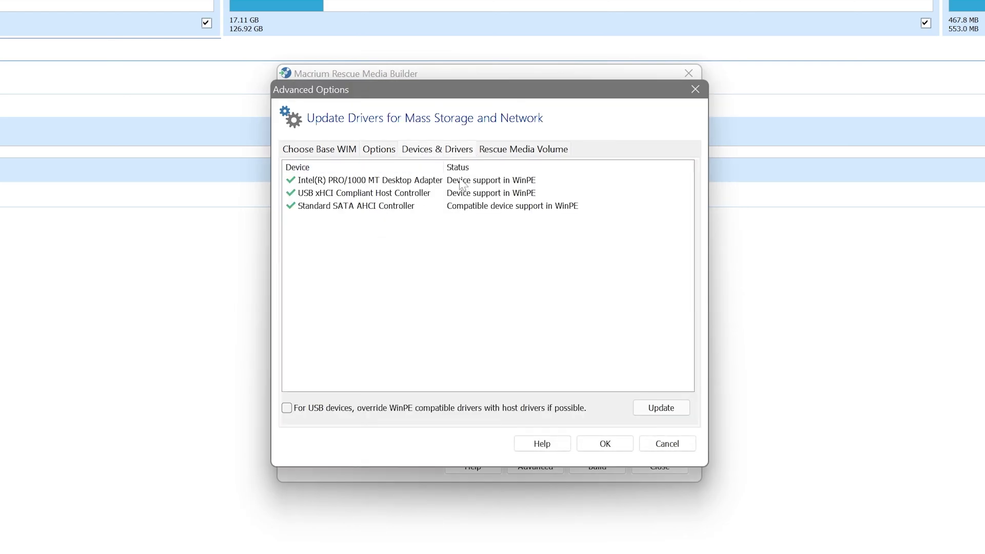
click(517, 152)
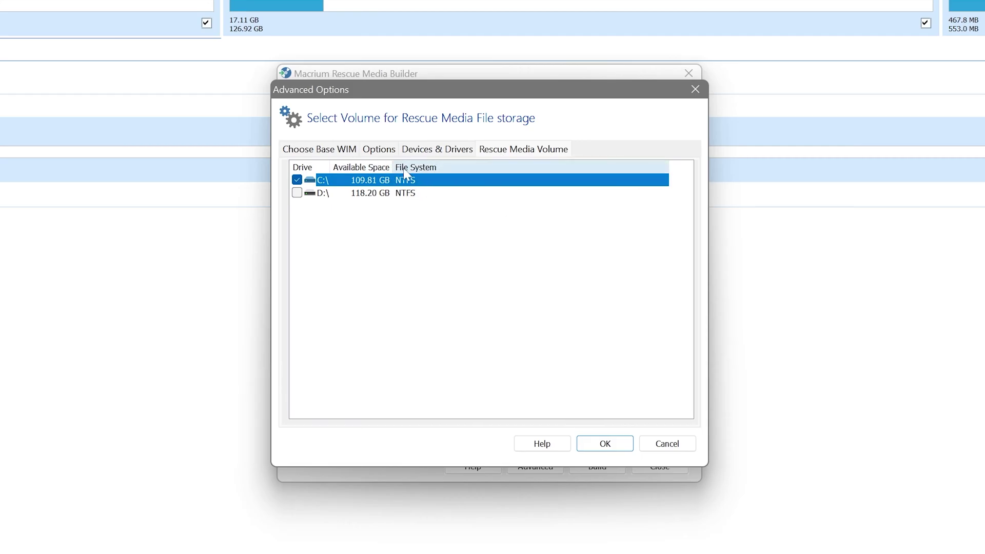
click(330, 151)
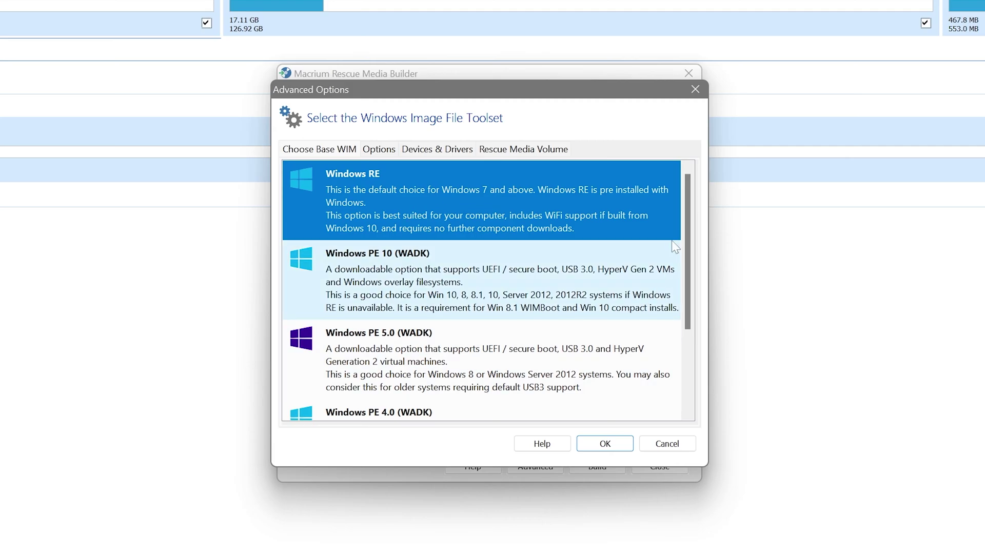
drag(685, 228, 663, 183)
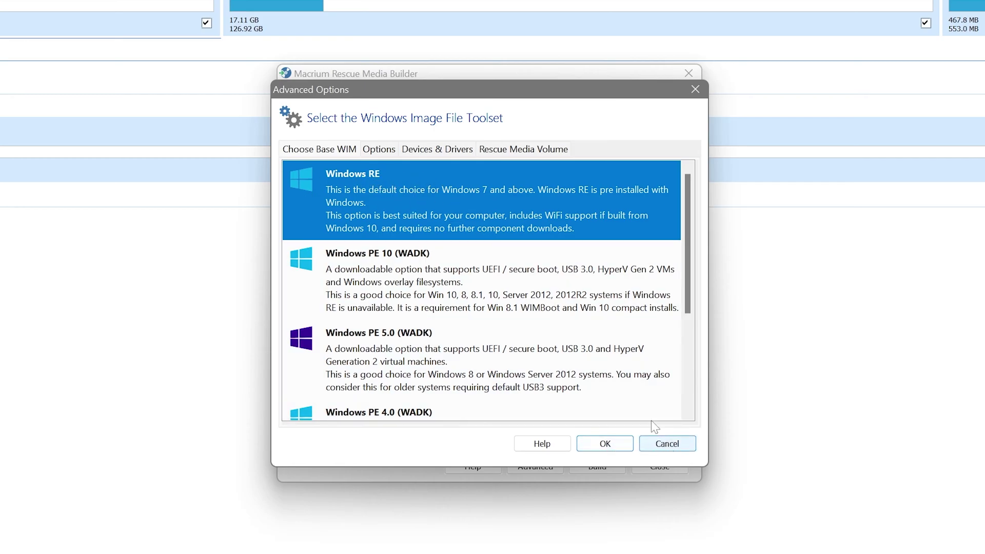
click(662, 444)
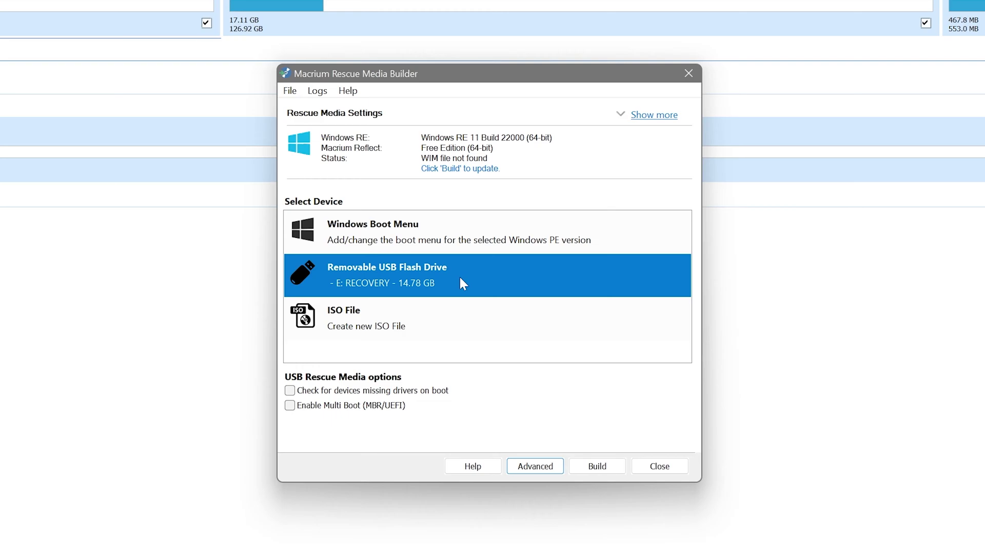
Build the rescue media on the selected USB flash drive, close the builder and exit Macrium Reflect.
click(598, 466)
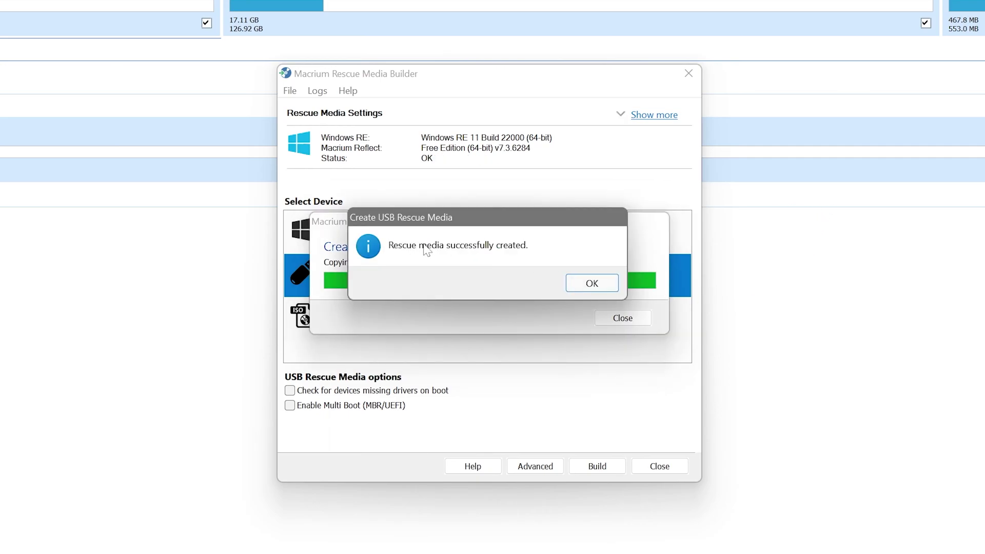
click(593, 287)
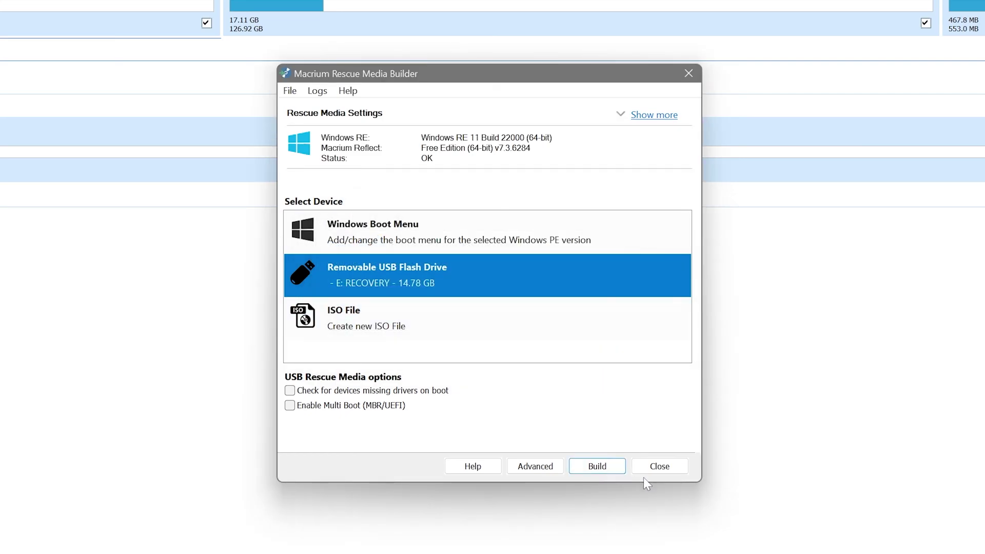
click(662, 467)
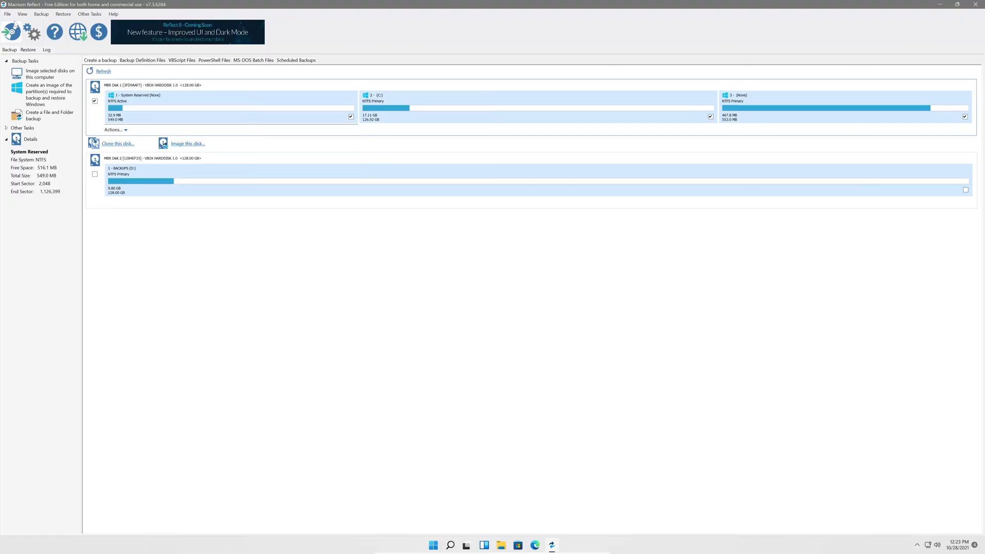
click(7, 14)
click(16, 24)
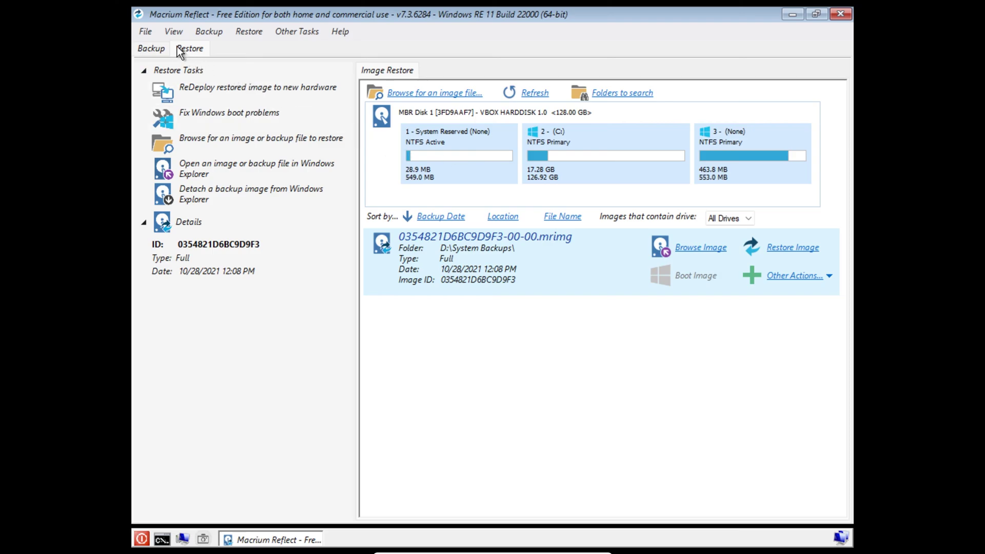
In the Windows RE rescue environment, start a disk image of MBR Disk 1 with D:\System Backups\ as the destination.
click(148, 48)
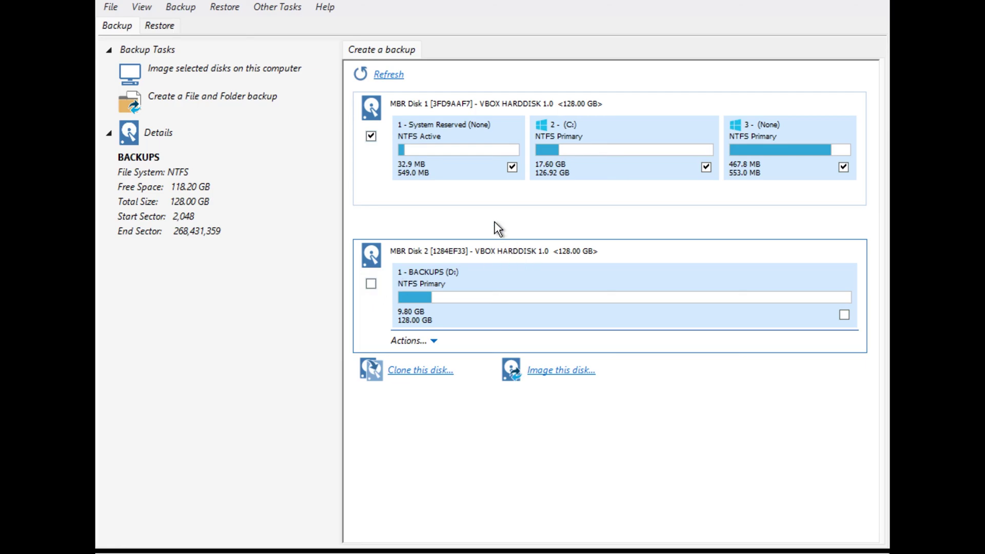
click(180, 8)
click(205, 24)
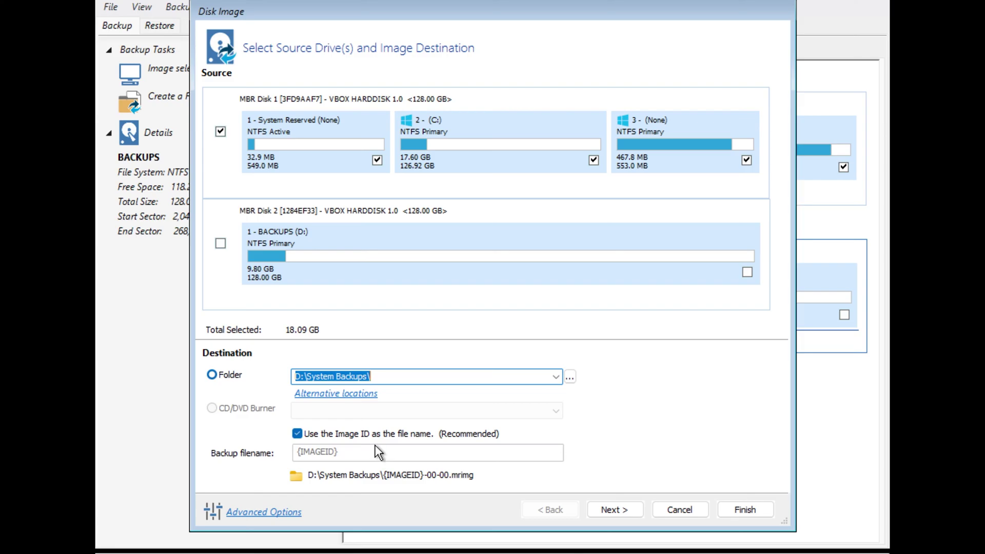
Enable verification directly after image creation in the advanced options, and review the file size, file system verification and comment settings.
click(290, 511)
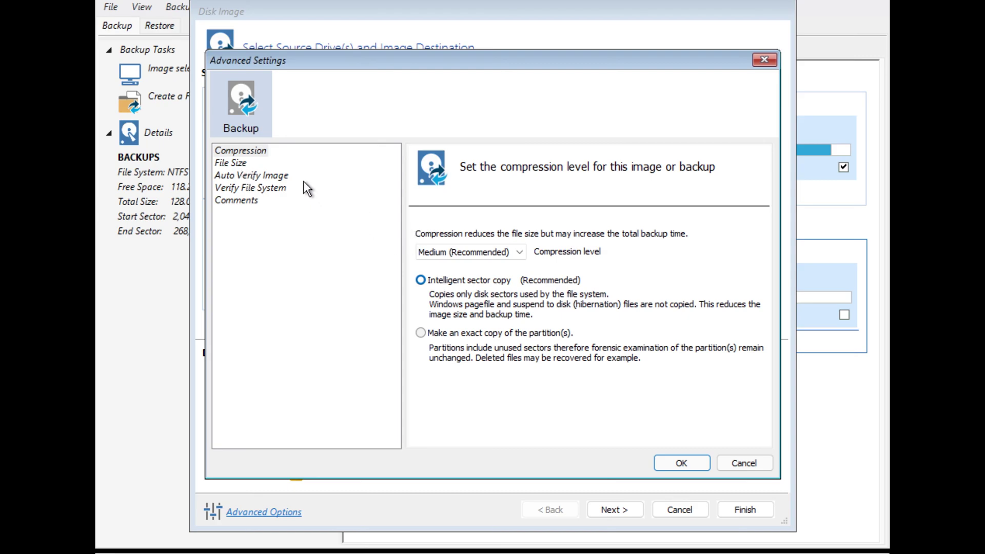
click(245, 164)
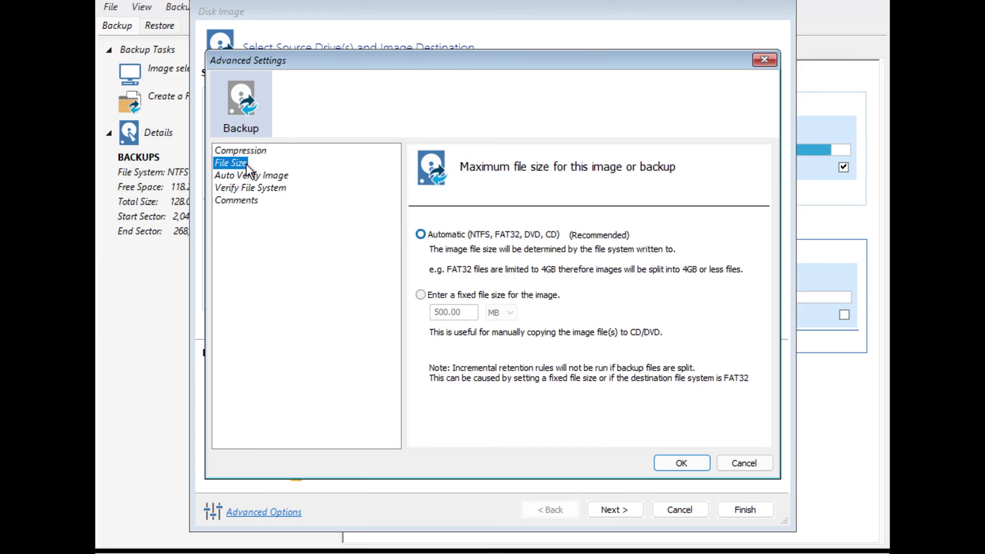
click(250, 177)
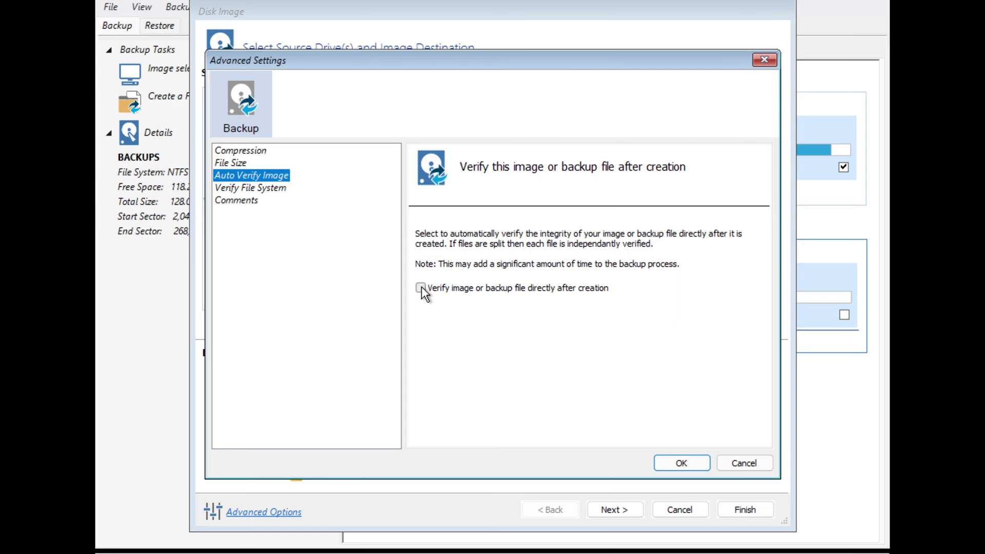
click(420, 287)
click(267, 188)
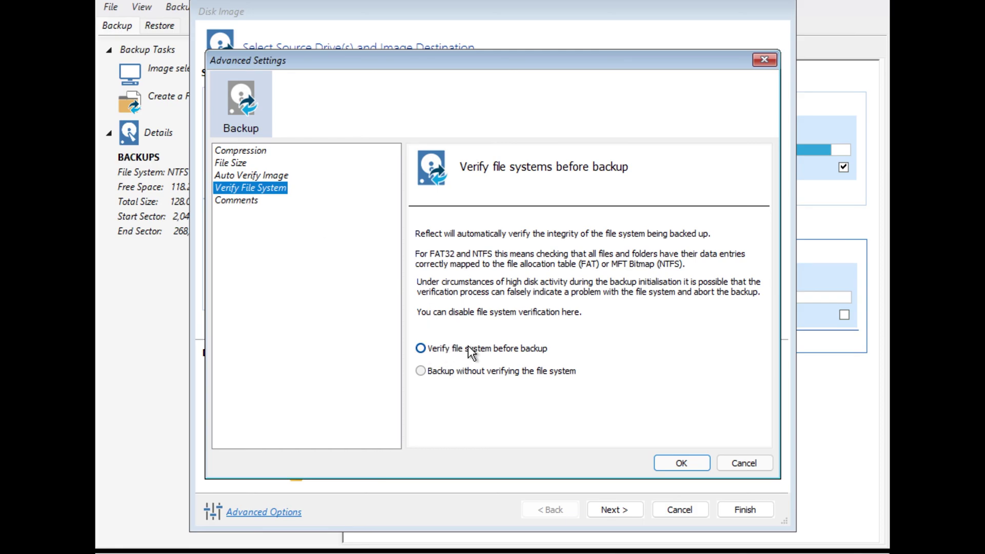
click(246, 201)
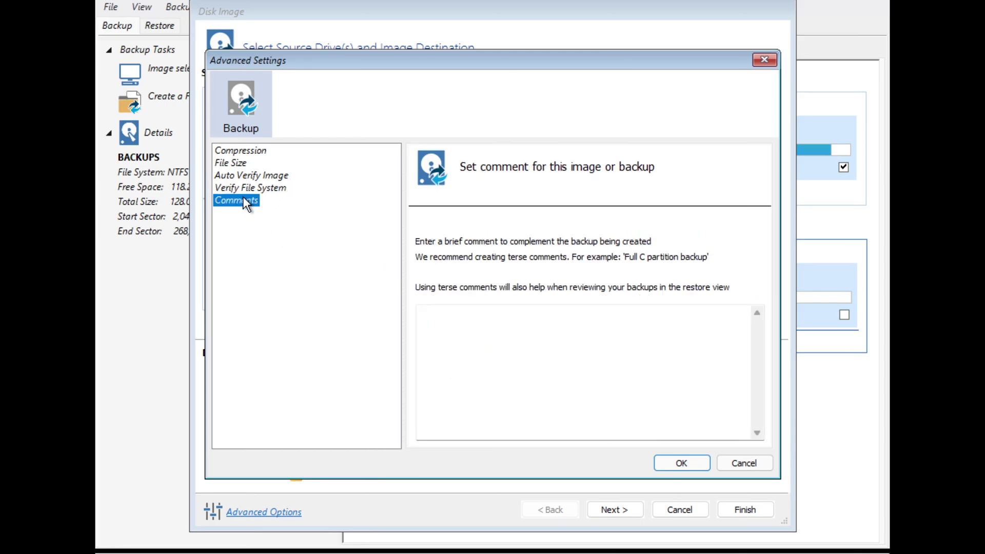
click(675, 463)
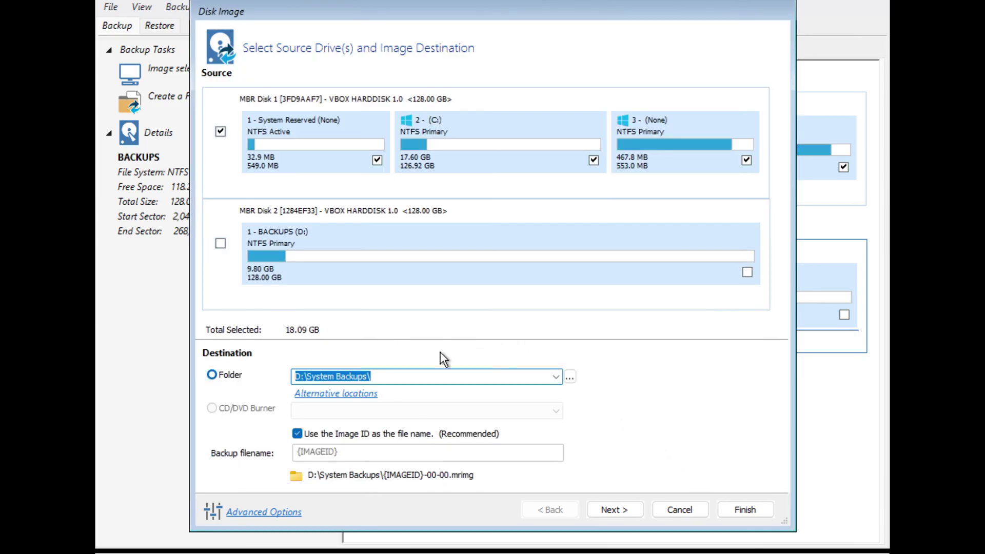
Run the disk image job through to completion, close its report and check for the new image among the restorable images.
click(622, 509)
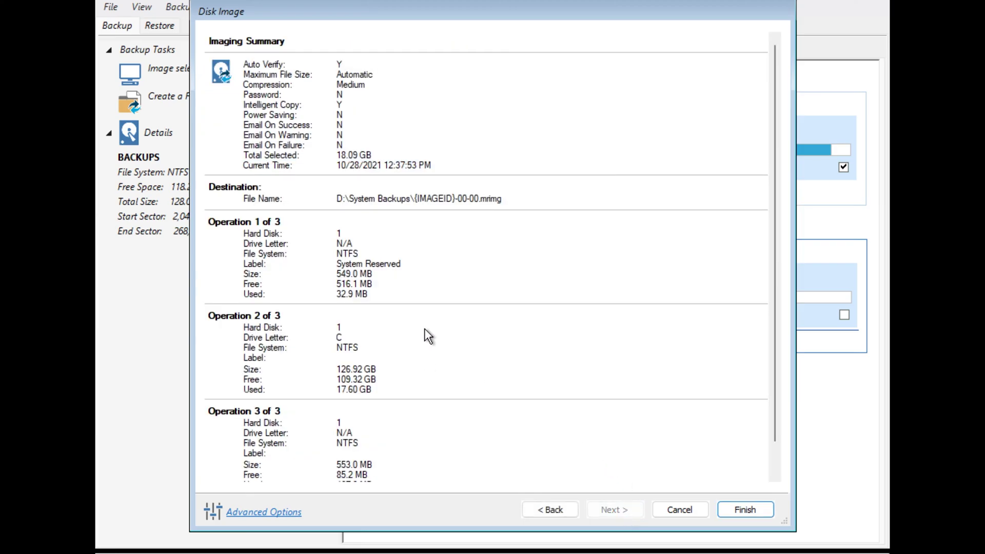
click(736, 509)
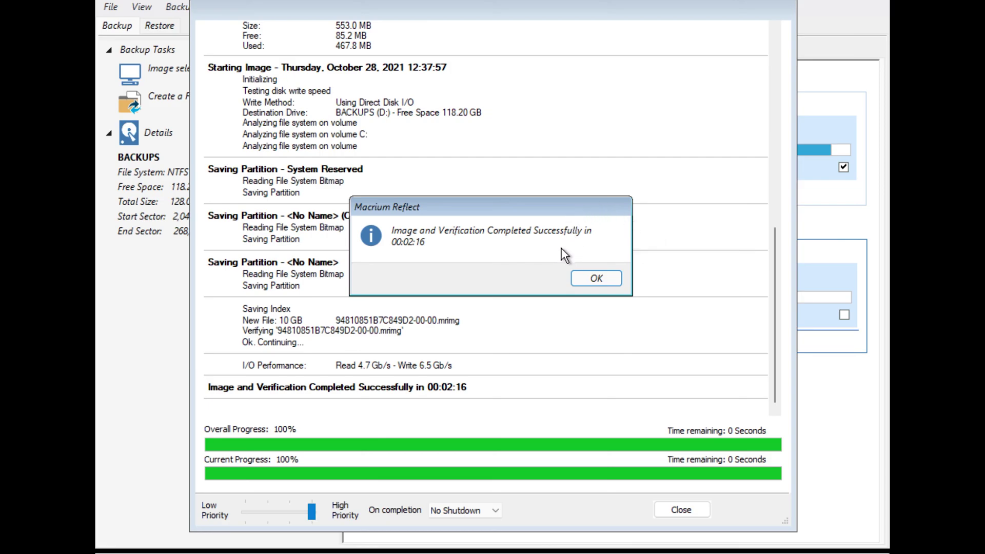
click(598, 278)
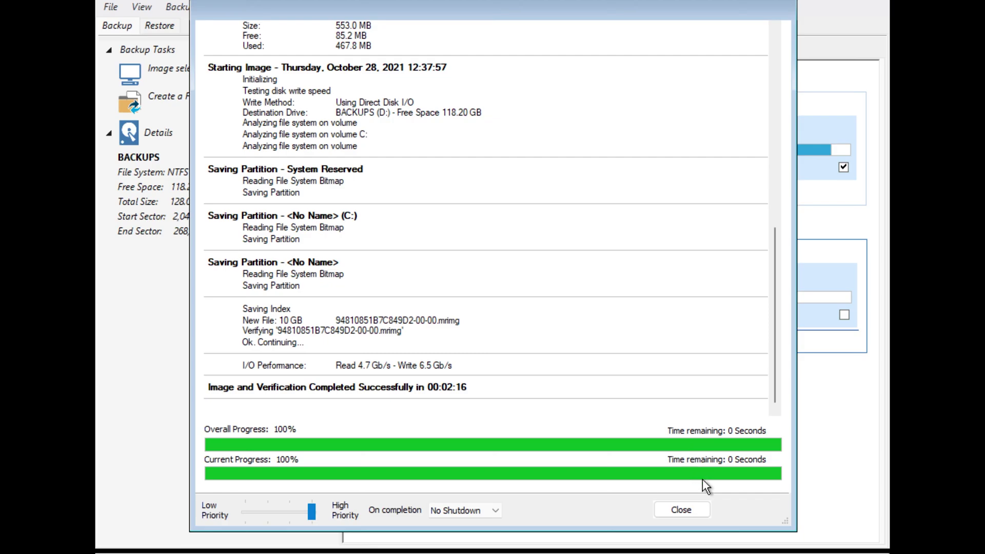
click(703, 508)
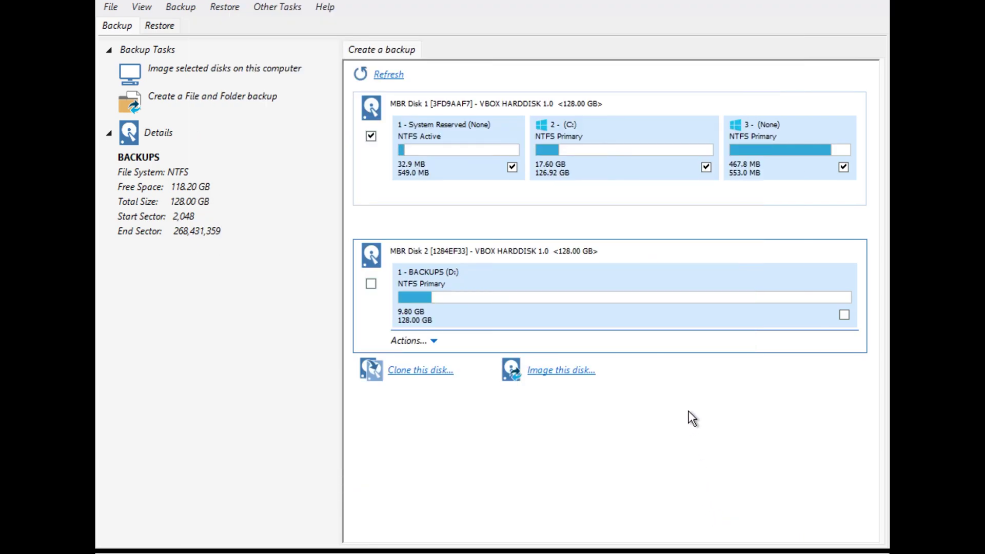
click(169, 28)
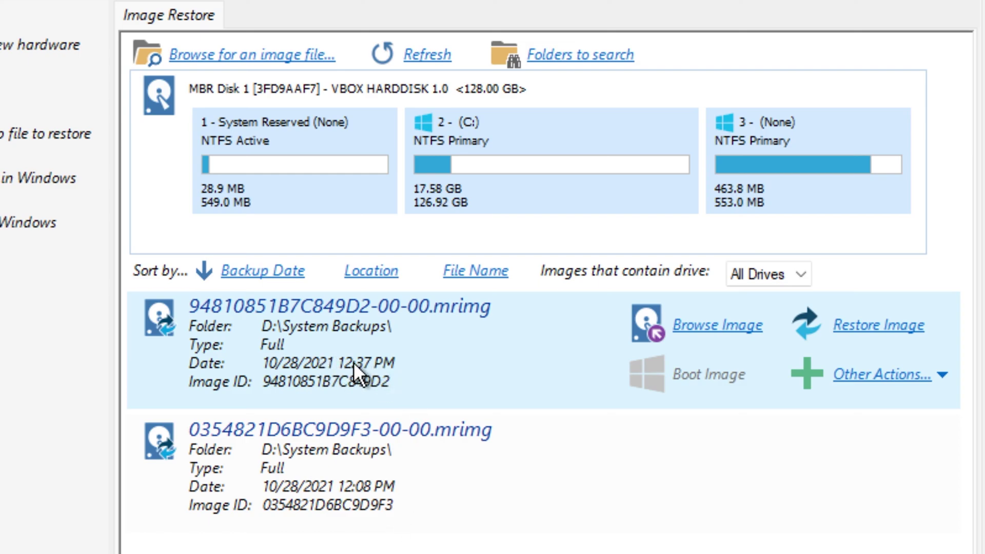
Set up a restore of the 12:37 PM image 94810851B7C849D2-00-00.mrimg onto MBR Disk 1, with image verification before the restore.
mouse_move(346, 362)
click(874, 333)
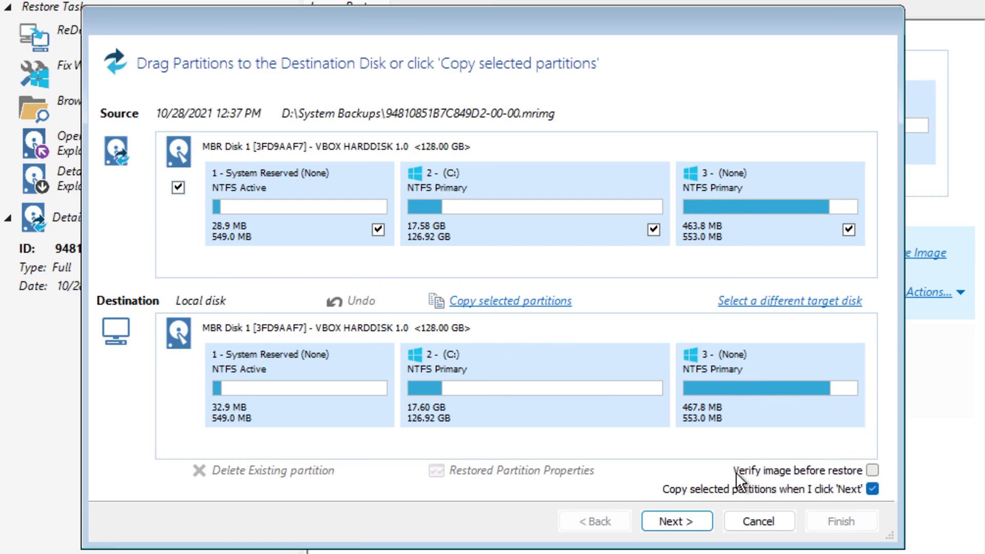
click(872, 471)
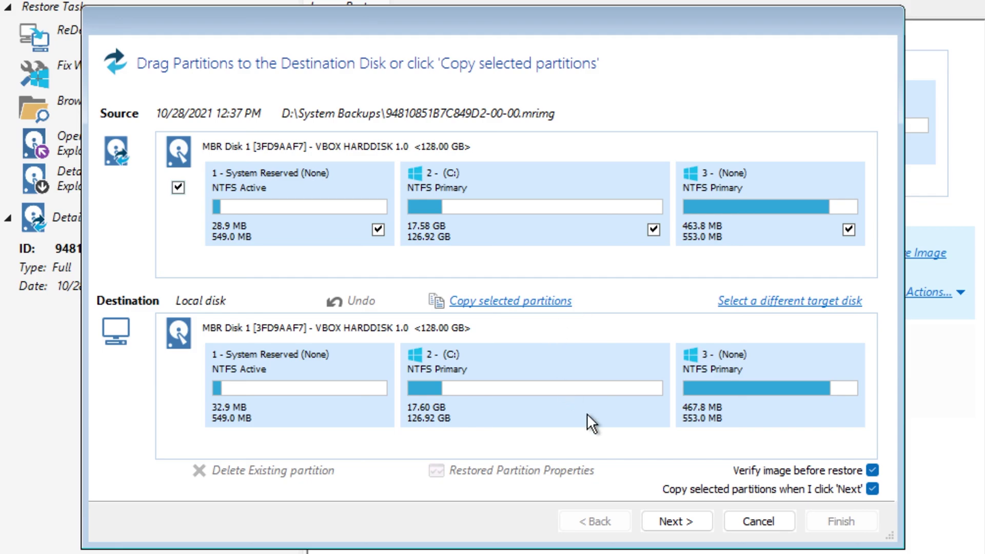
click(689, 521)
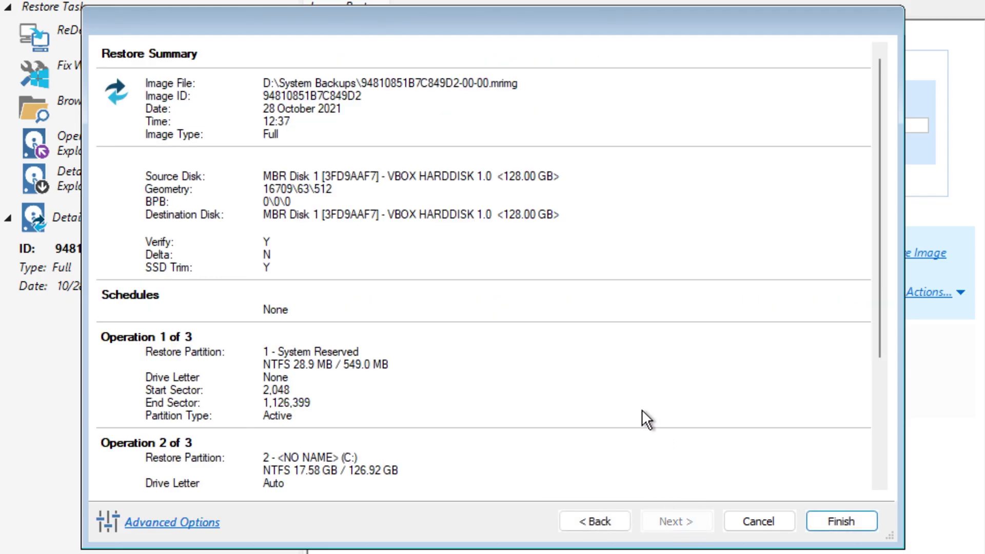
Review the advanced restore options for Rapid Delta Restore, SSD Trim, Verify Image and Master Boot Record, and leave them without changes.
click(195, 524)
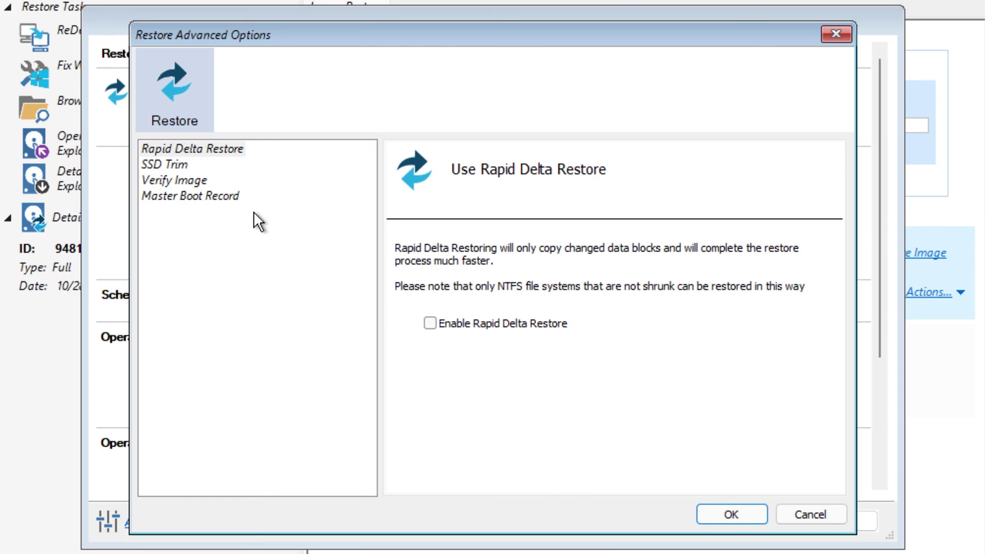
click(174, 164)
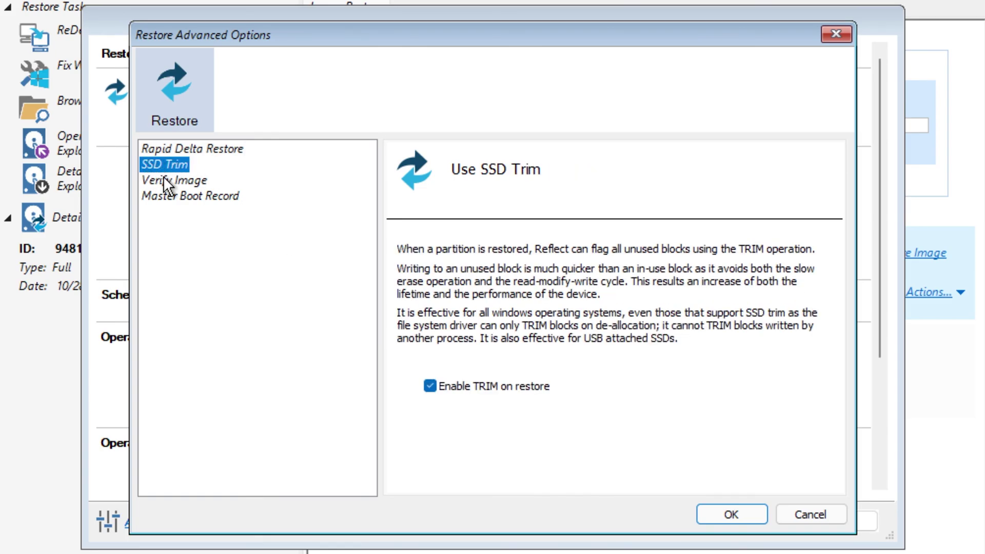
click(164, 181)
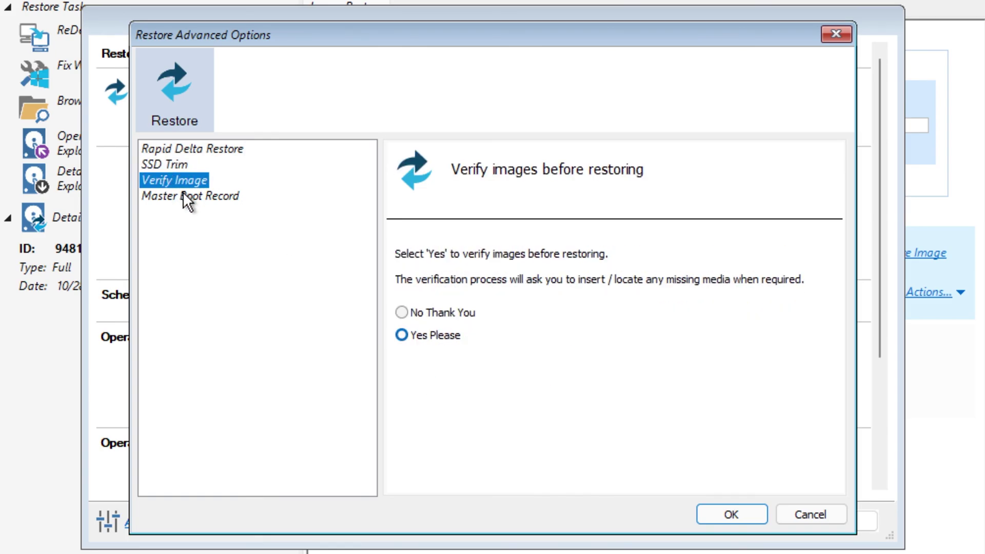
click(181, 194)
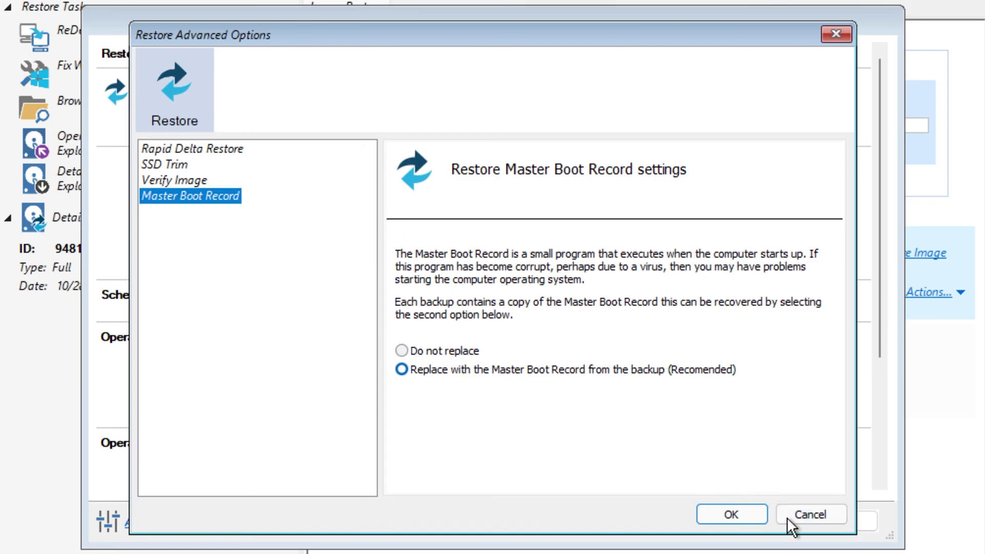
click(808, 515)
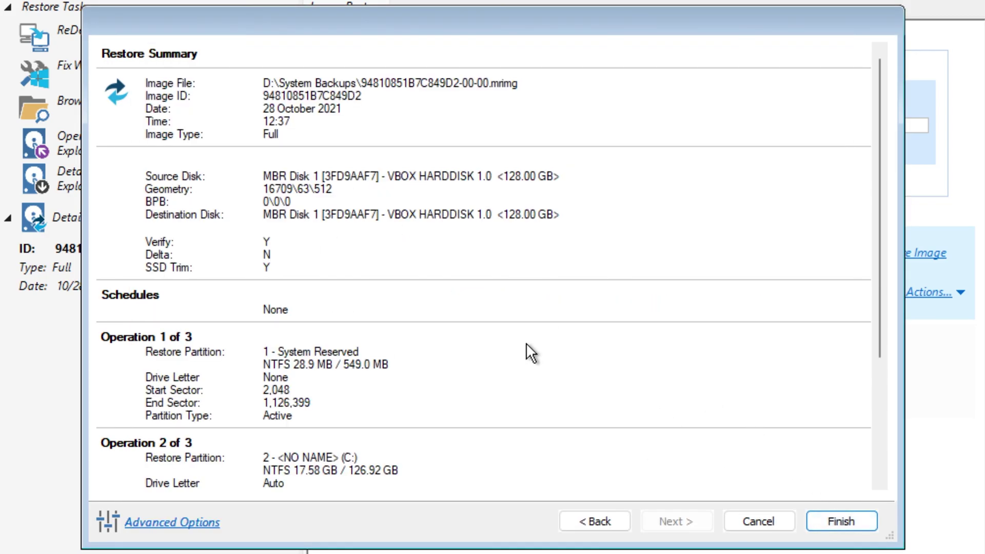
Run the image restore, confirming the overwrite of all target volumes, then close its report and restart out of the rescue environment.
click(827, 521)
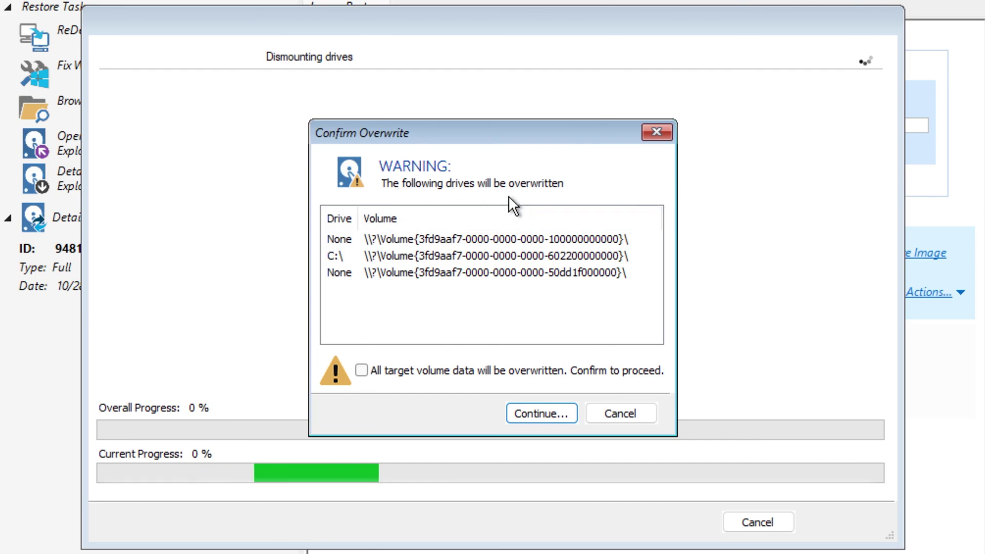
click(361, 369)
click(535, 411)
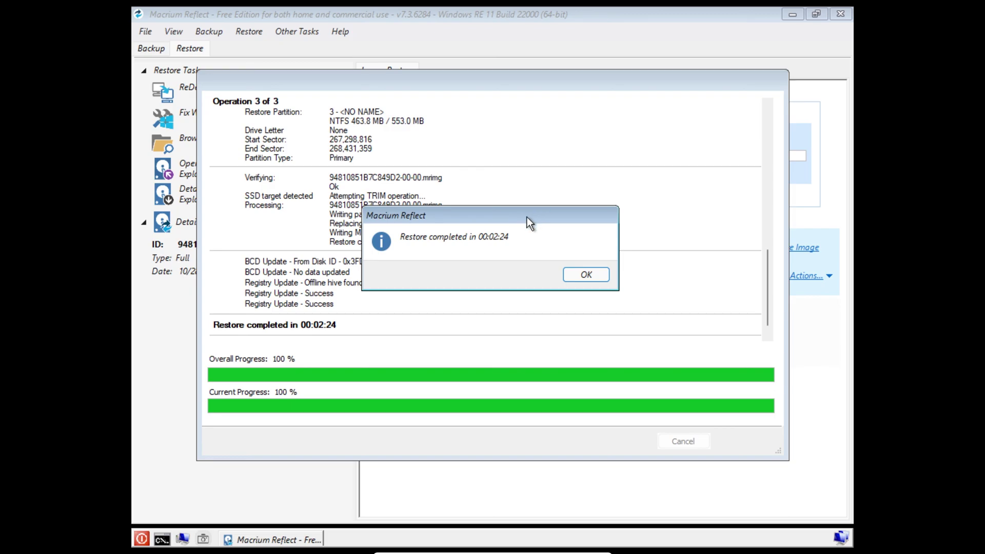
click(585, 276)
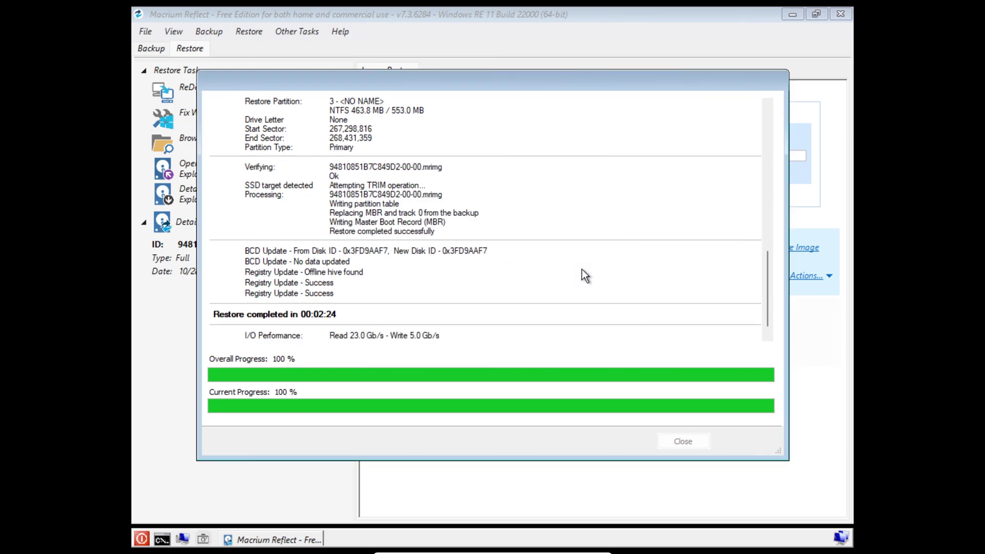
click(670, 439)
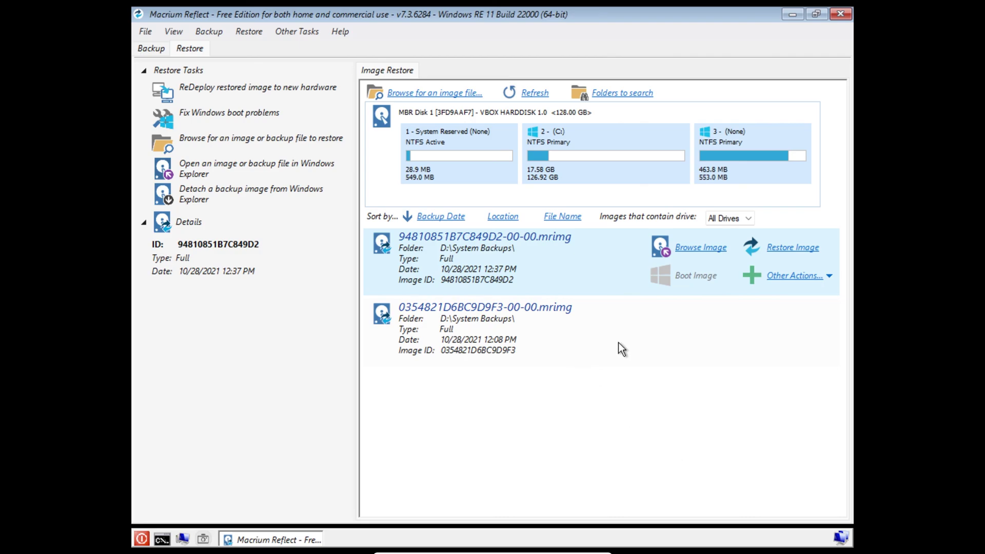
click(142, 539)
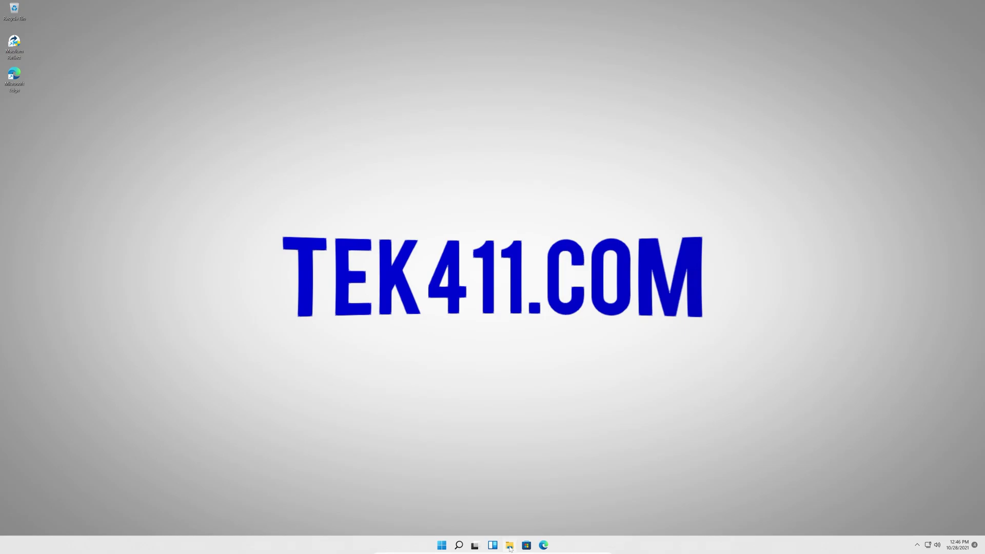
In File Explorer, check the image files in the System Backups folder on BACKUPS (D:), and close the window.
key(super+e)
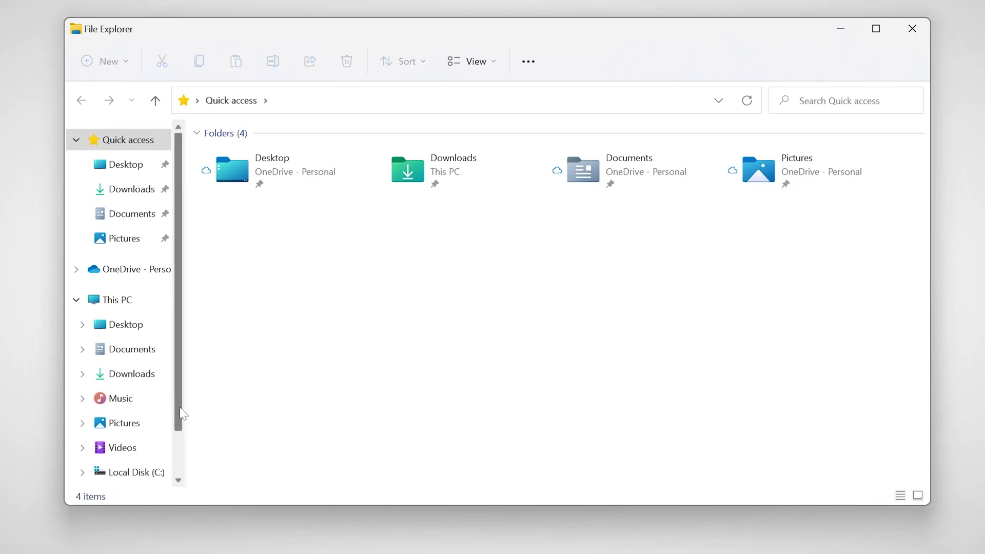
scroll(333, 364, down, 2)
click(141, 449)
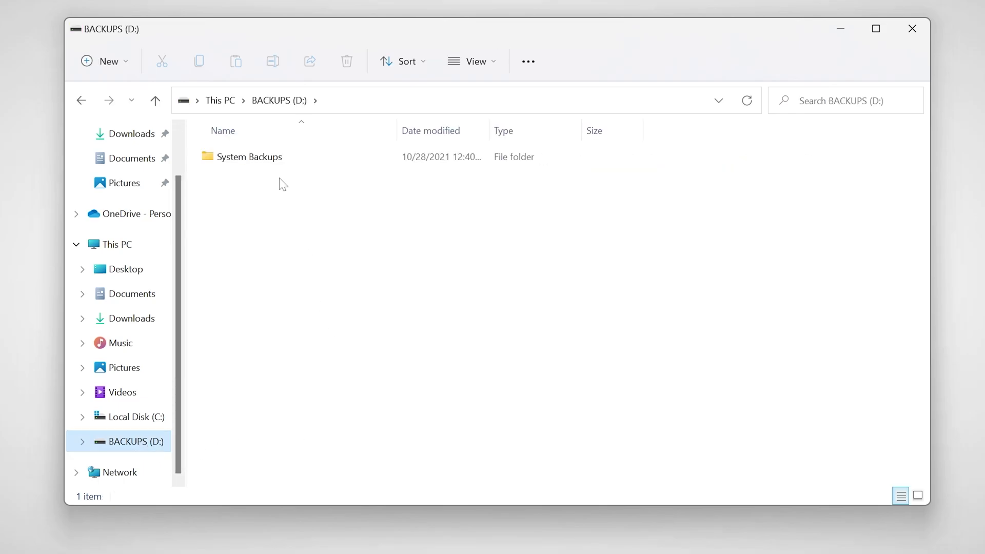
double_click(276, 158)
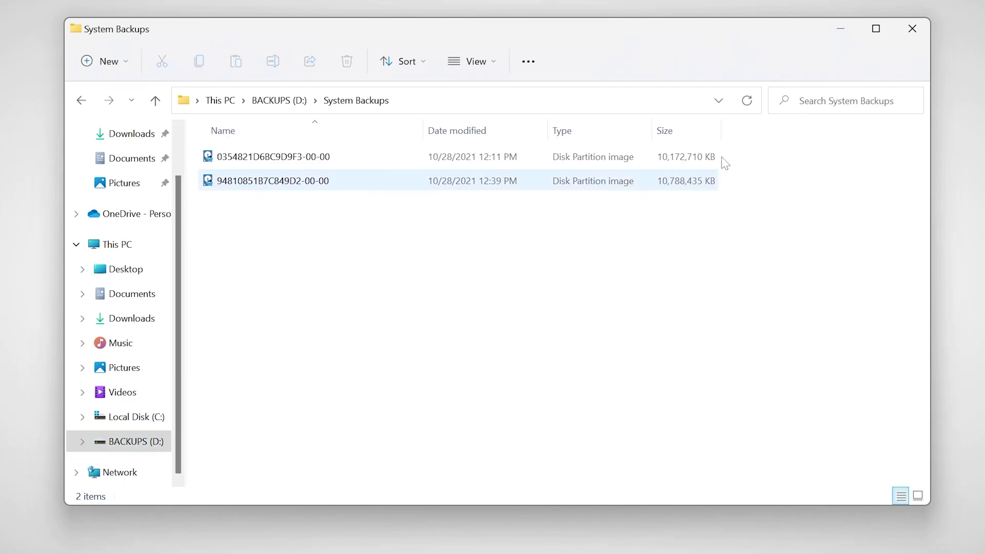
click(919, 24)
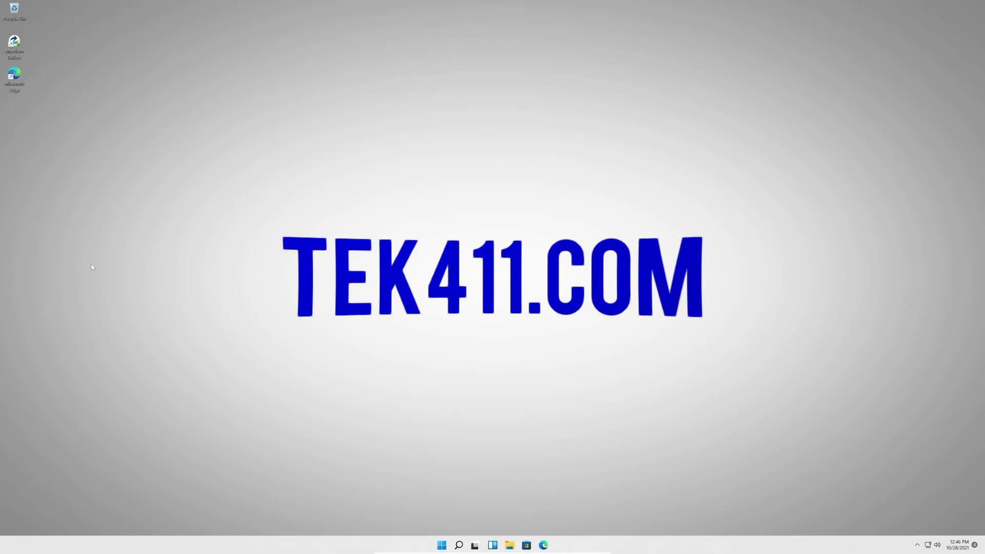